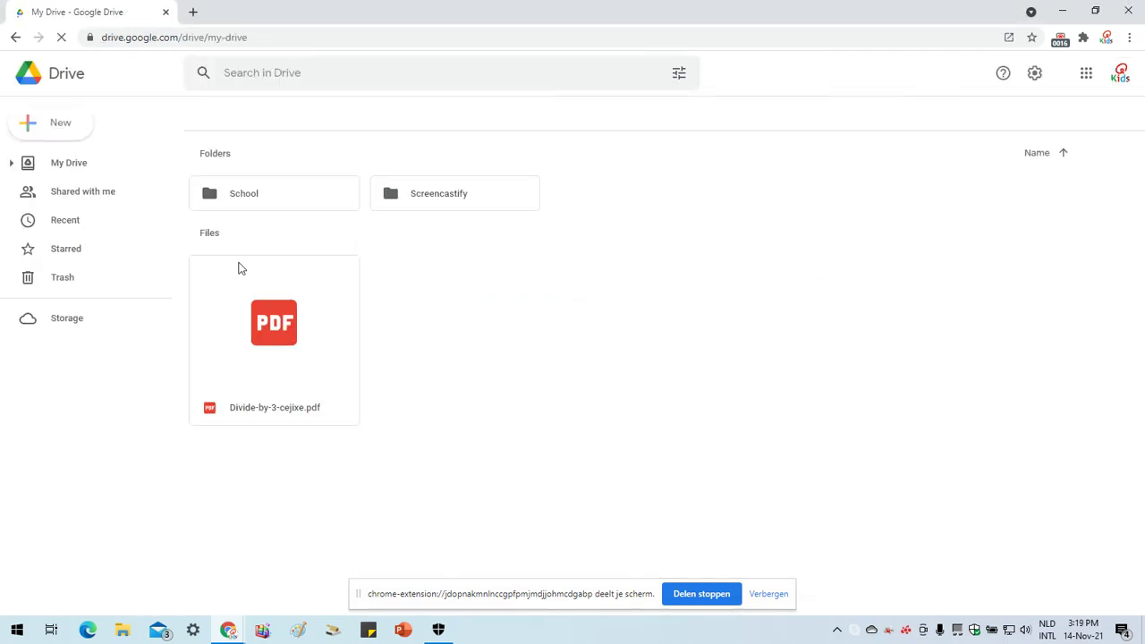
- From the worksheet PDF's Open with menu, choose Connect more apps to reach the Marketplace
right_click(302, 361)
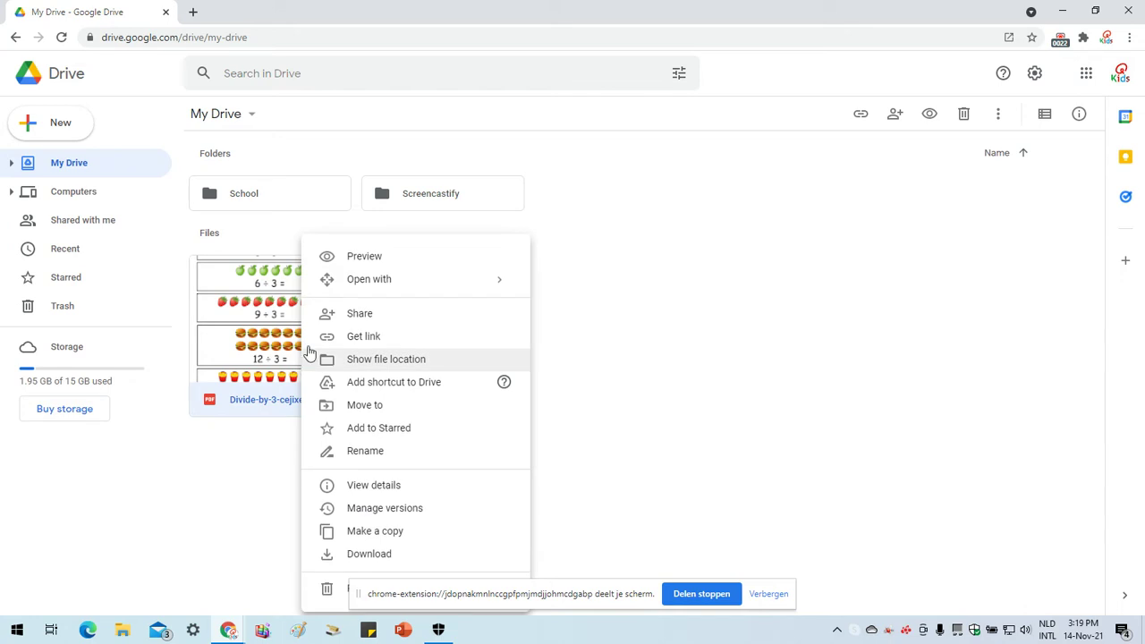
mouse_move(391, 294)
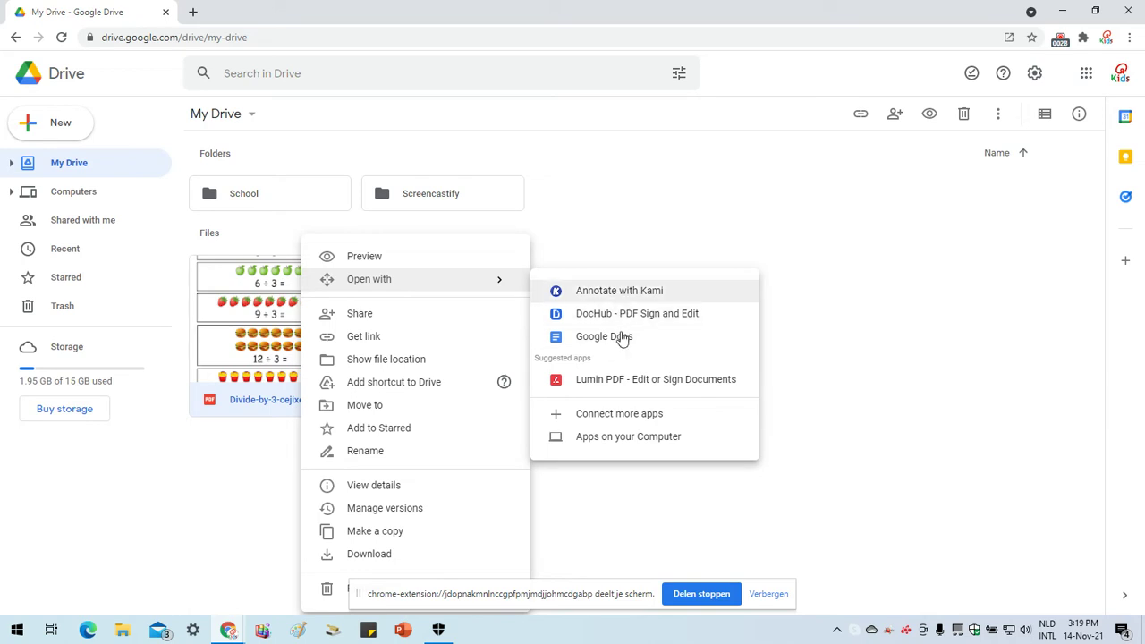
click(630, 416)
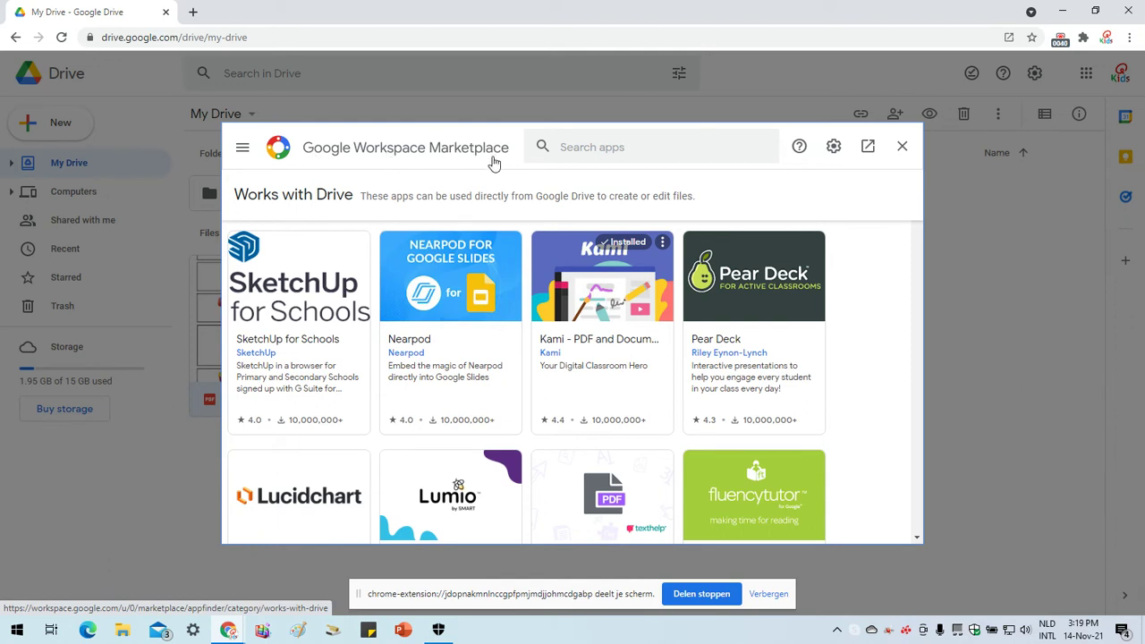
- Search the Marketplace for 'adobe' and start installing the Adobe Acrobat app
click(576, 150)
text(adobe)
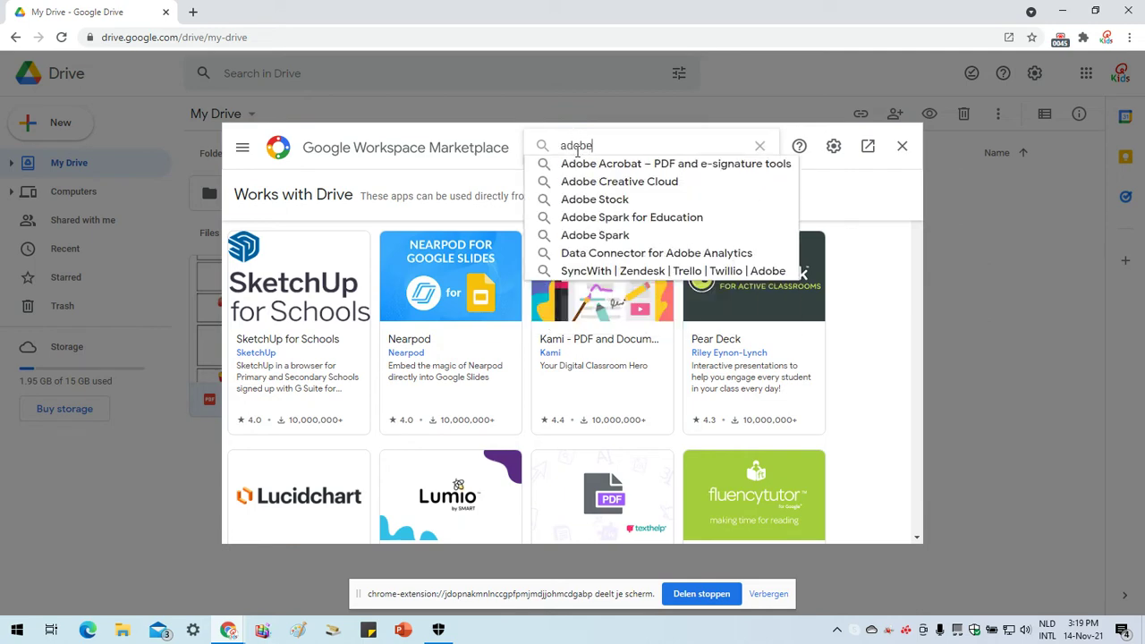
key(Return)
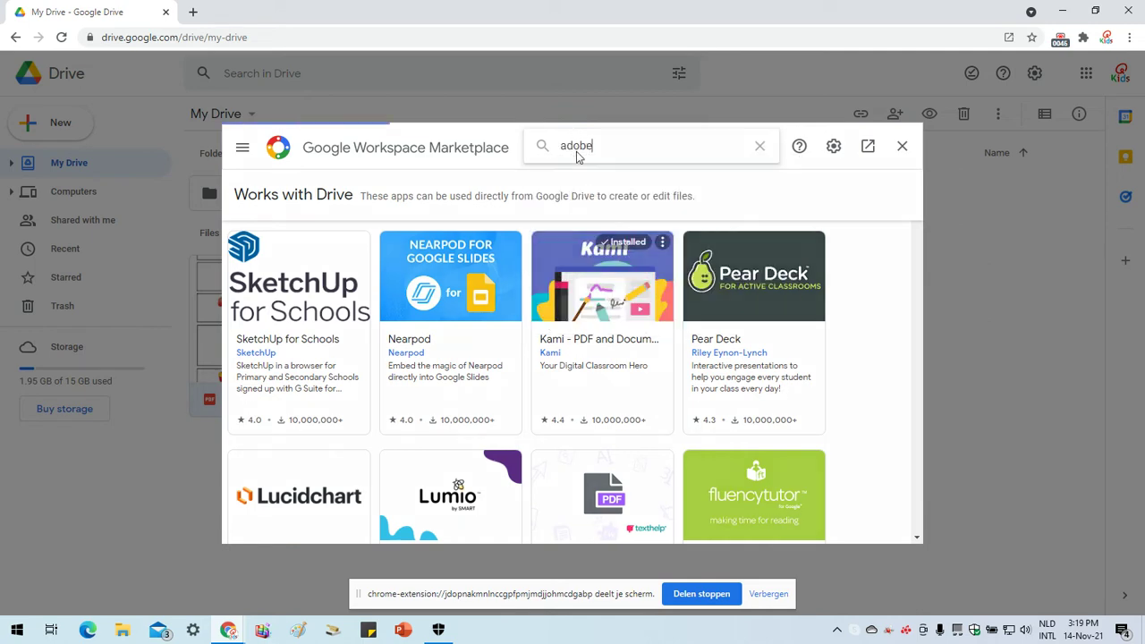
click(287, 273)
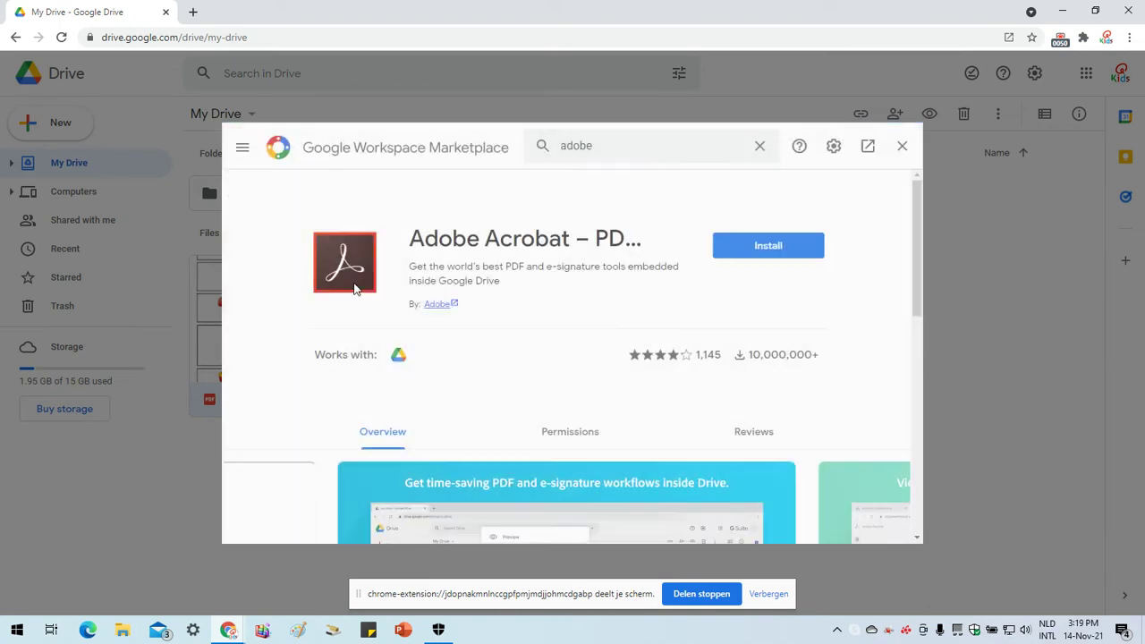
click(756, 246)
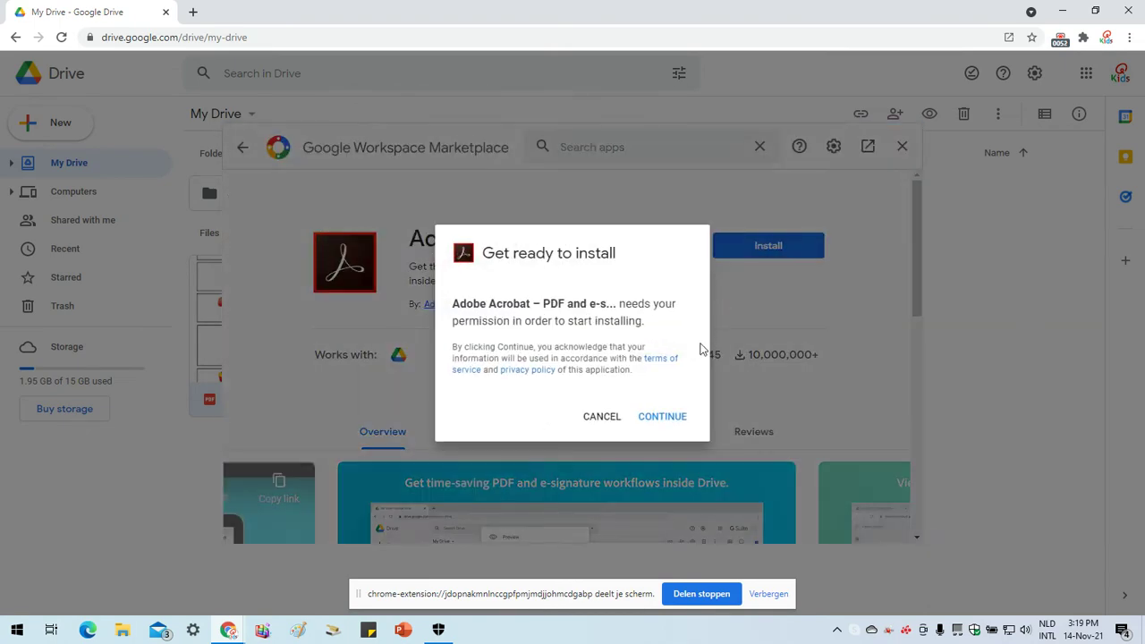
- Continue the install for the chosen account and grant Acrobat all four requested permissions
click(660, 417)
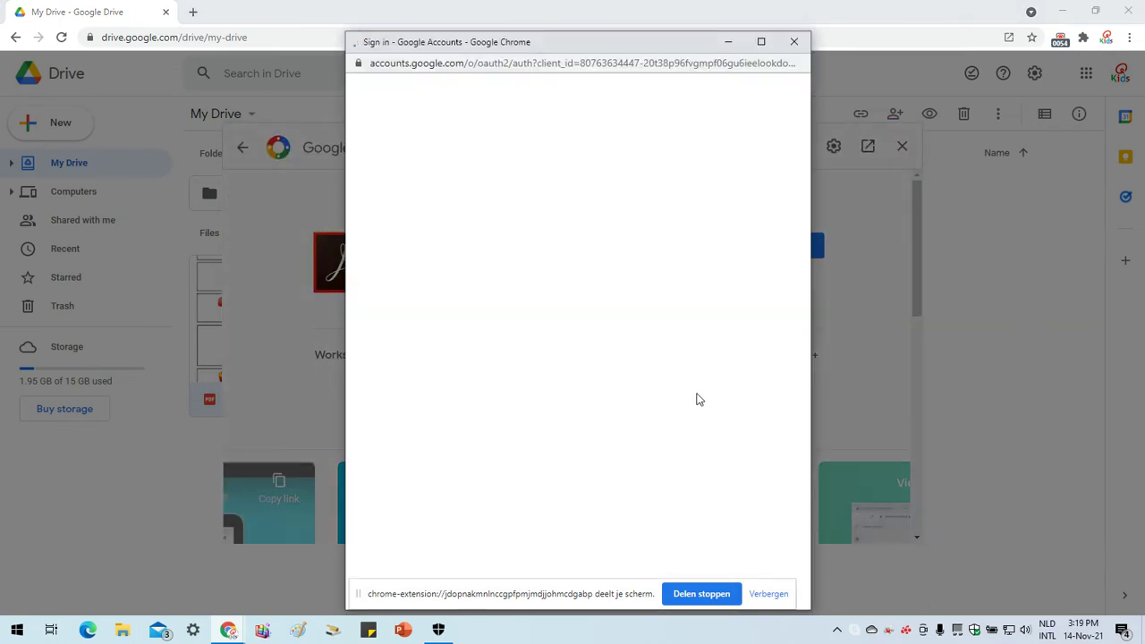
click(527, 334)
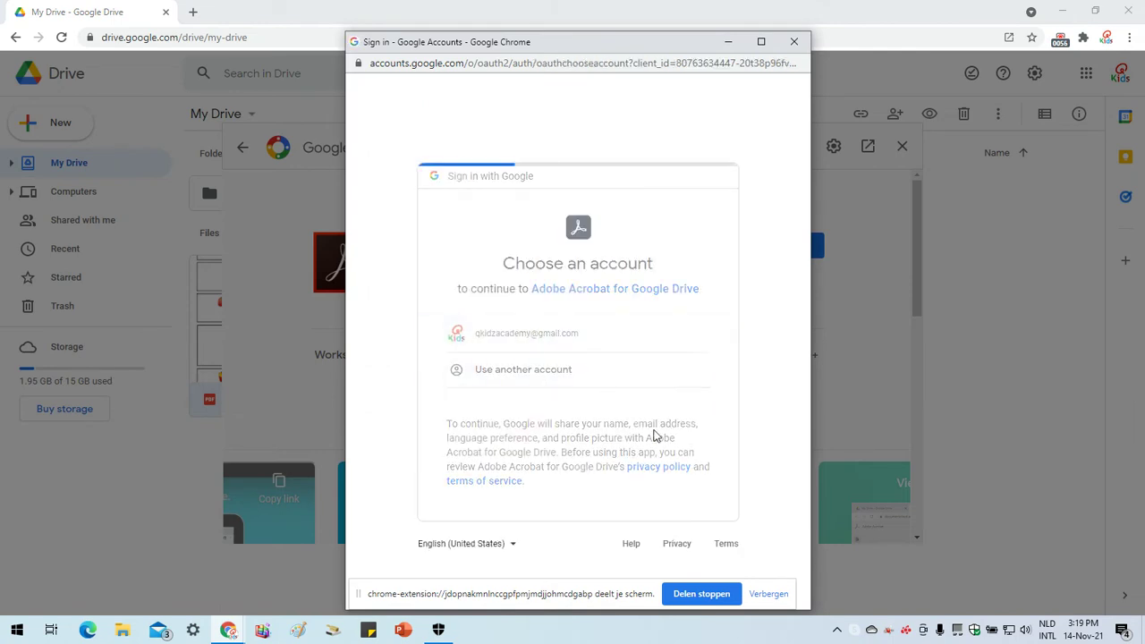
scroll(662, 435, down, 5)
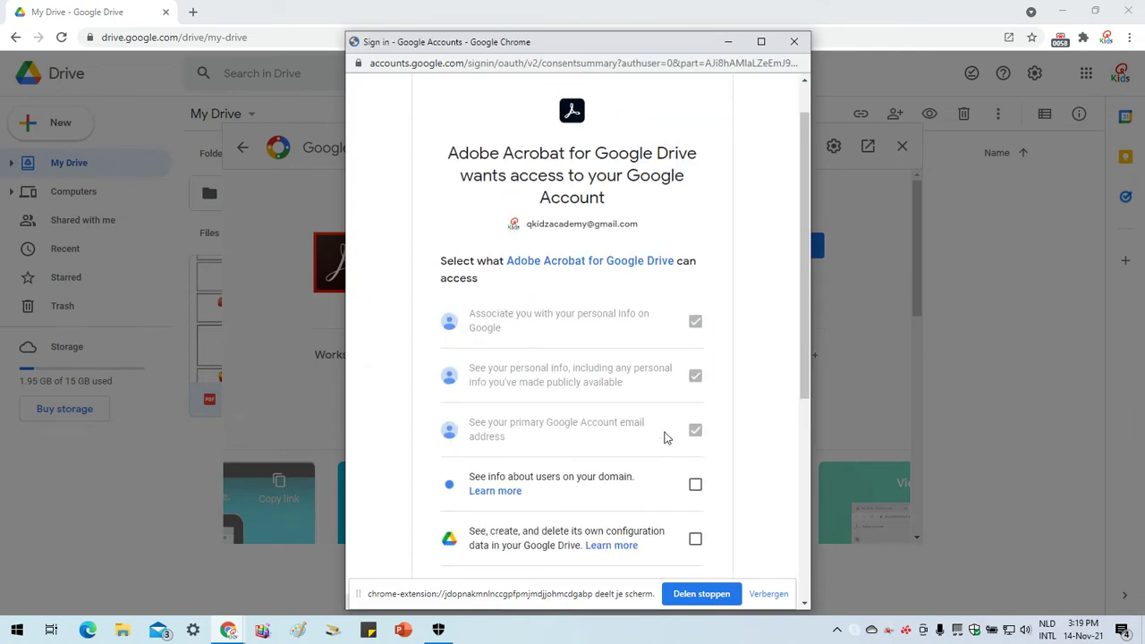
click(695, 112)
click(695, 165)
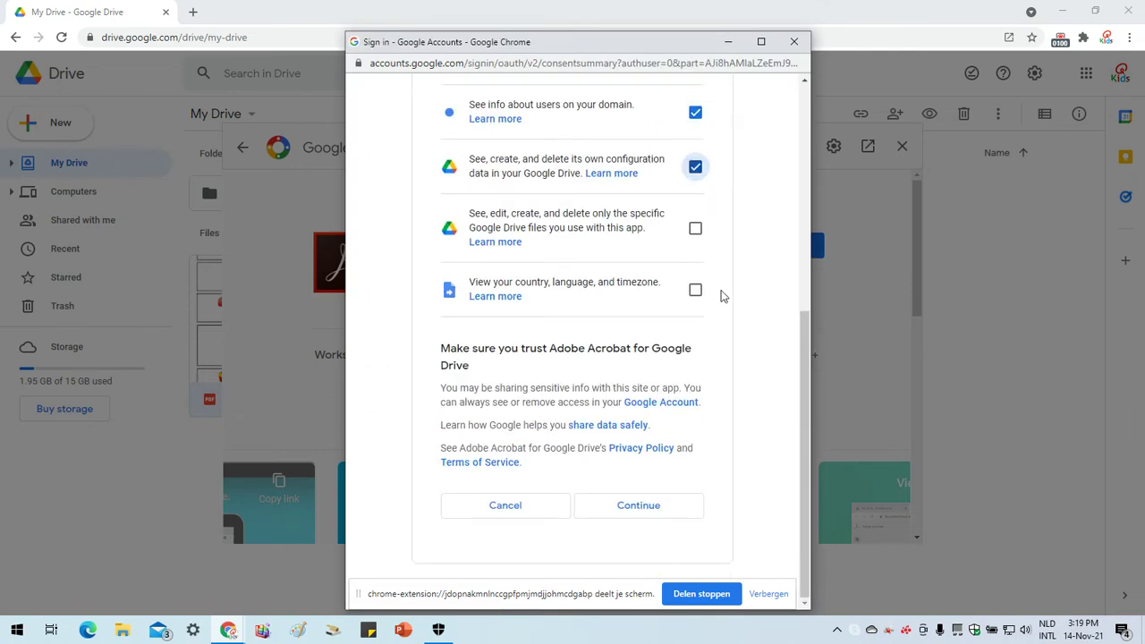
scroll(721, 294, up, 2)
click(695, 372)
click(694, 433)
scroll(706, 435, down, 2)
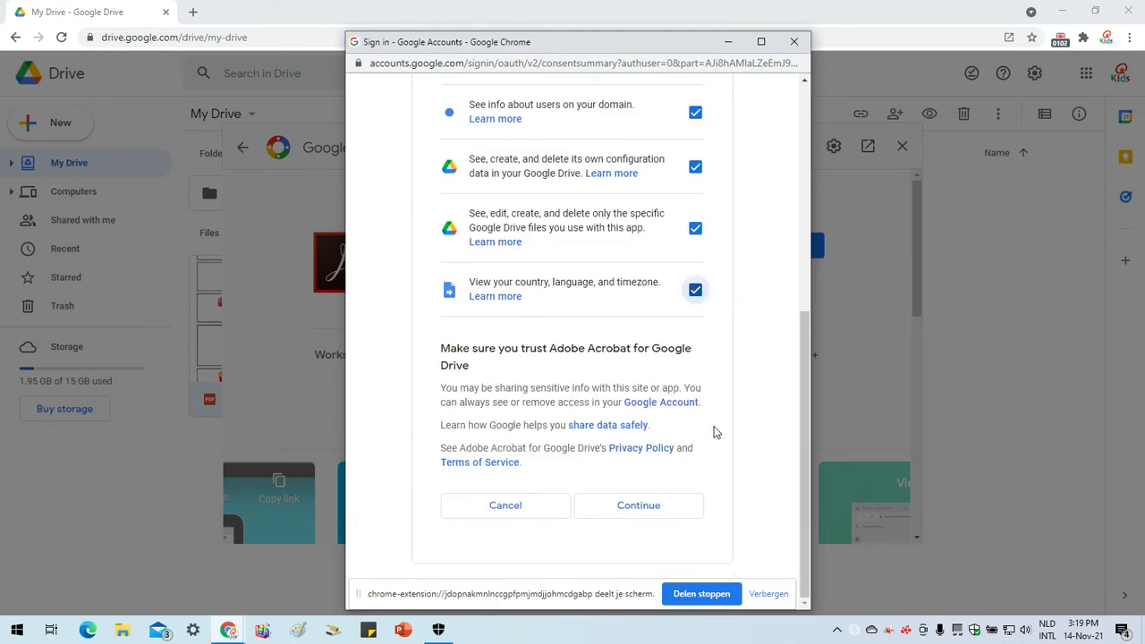
click(656, 505)
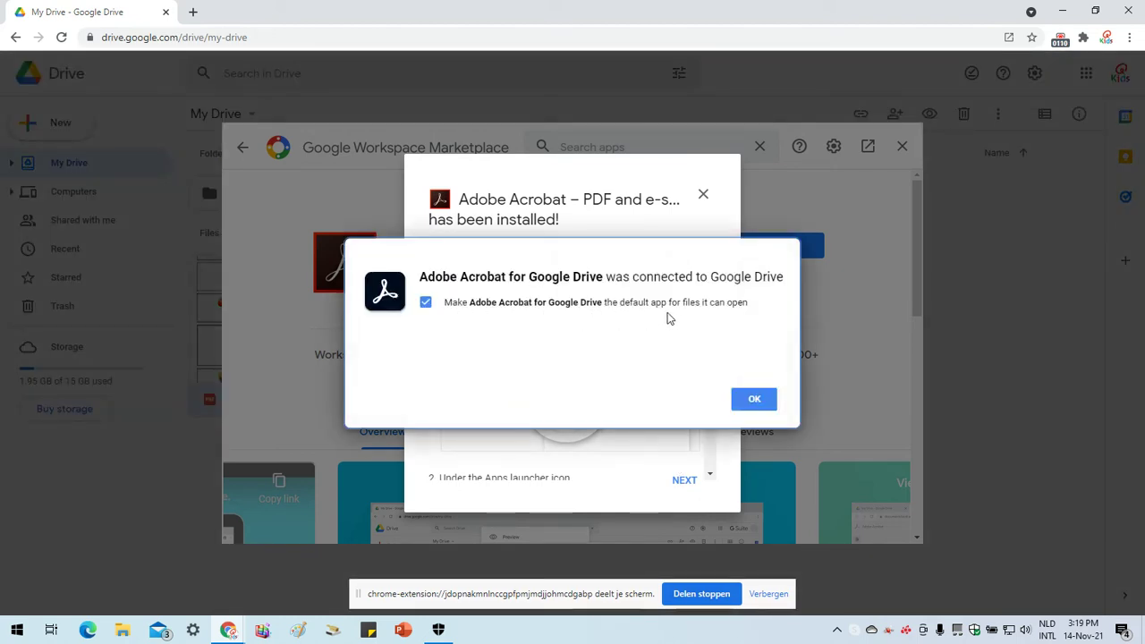
- Keep Acrobat as Drive's default app, confirm the connection, and close the Marketplace to My Drive
click(425, 303)
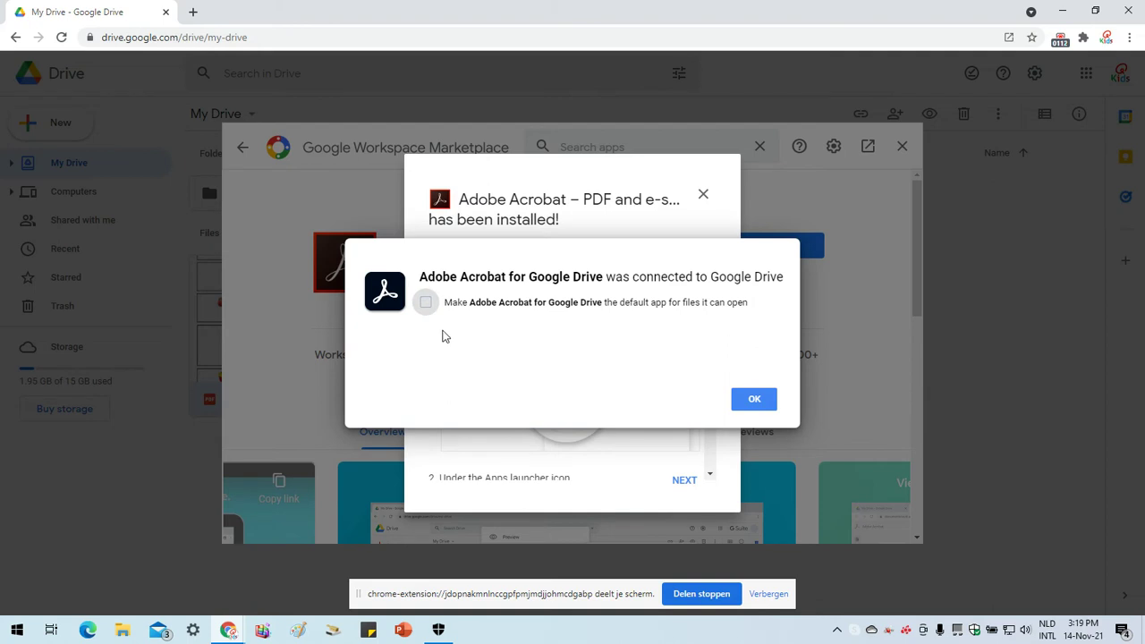
click(428, 304)
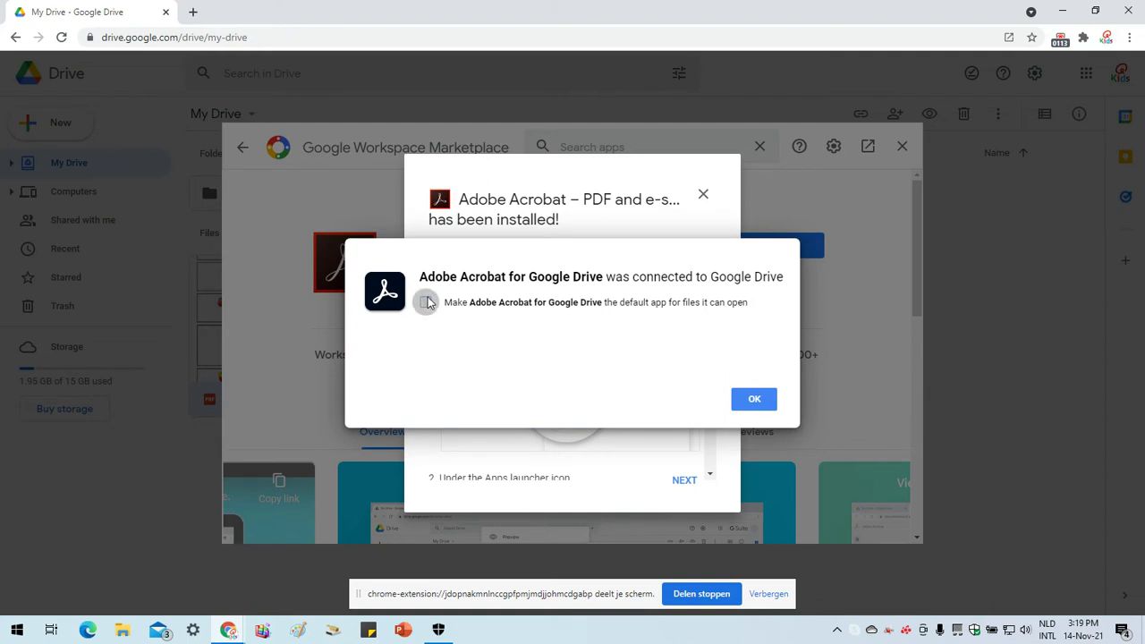
click(754, 400)
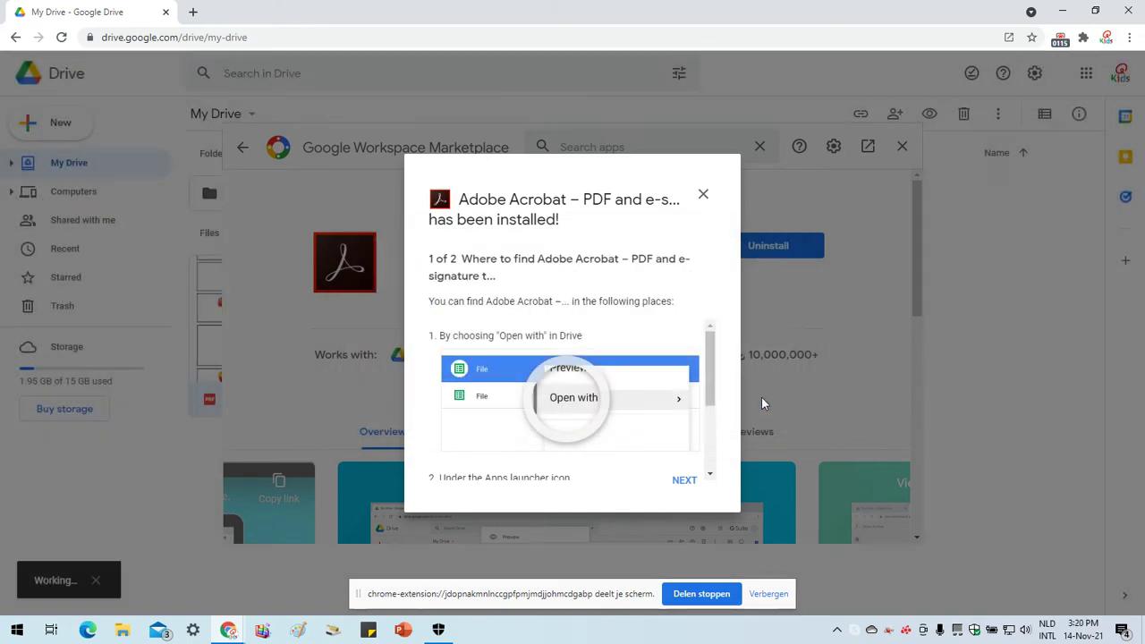
click(703, 195)
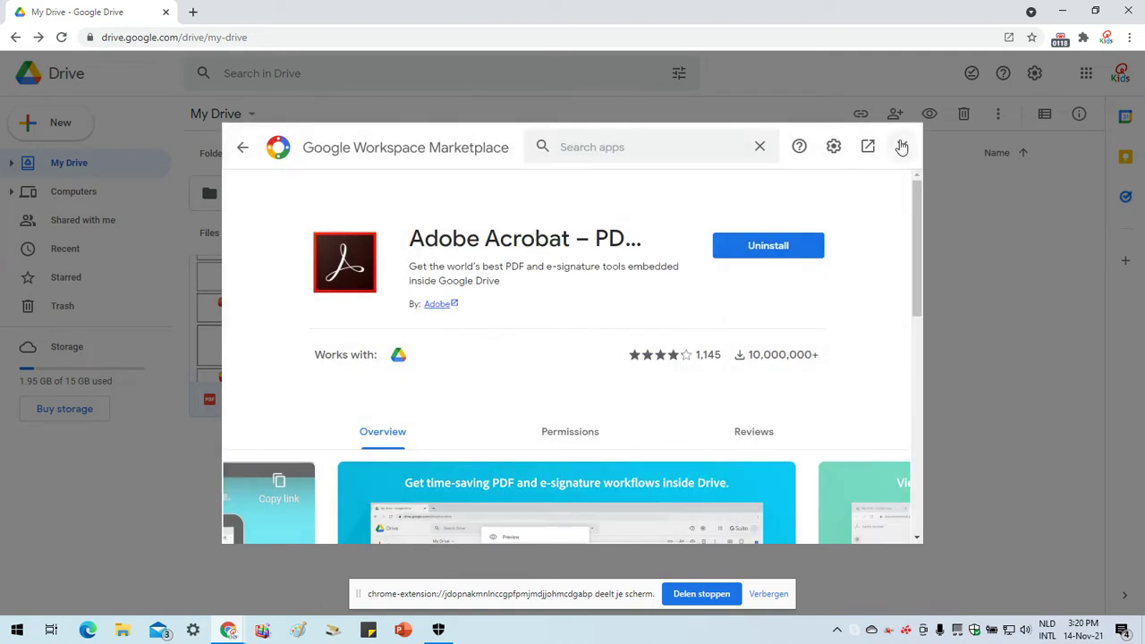
click(902, 147)
click(399, 468)
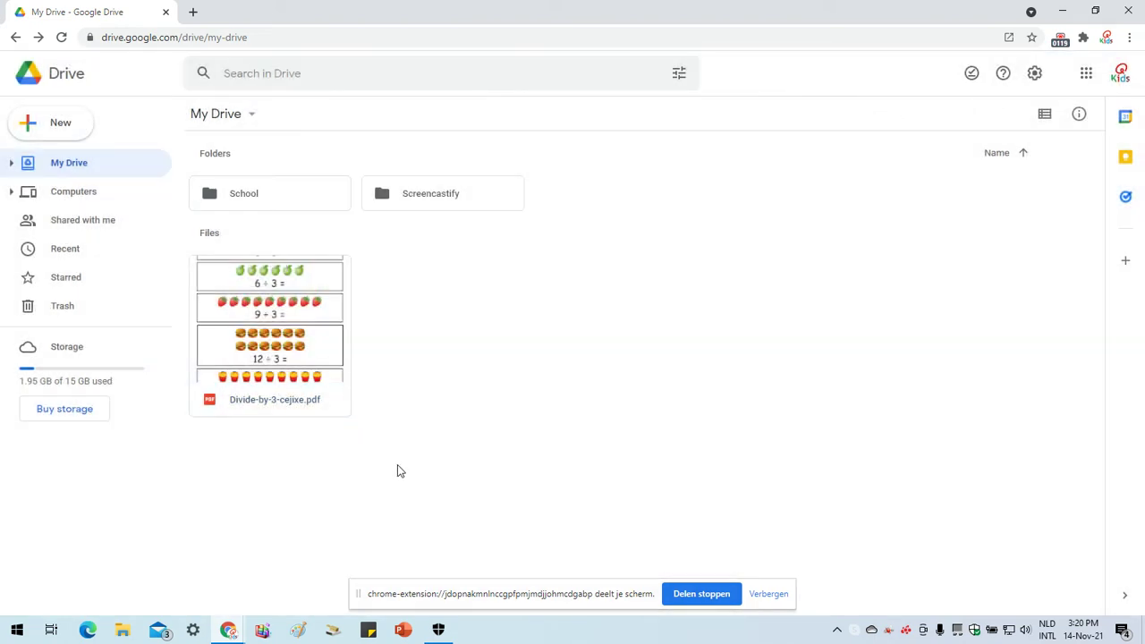
- Open Divide-by-3-cejixe.pdf with Adobe Acrobat for Google Drive using the Google account
right_click(268, 336)
mouse_move(333, 285)
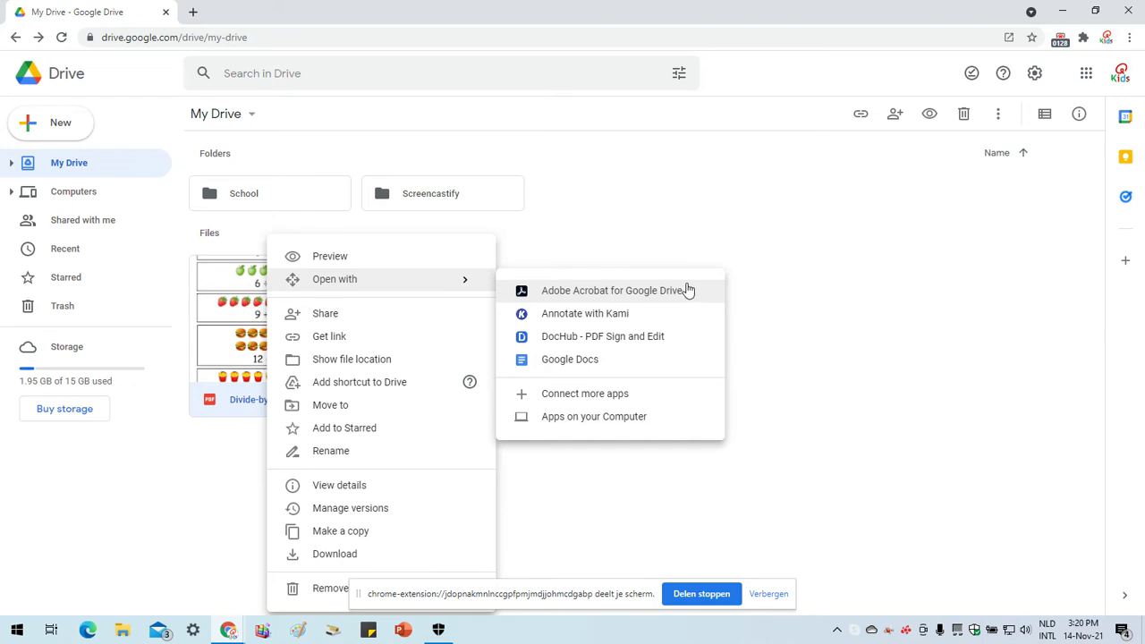
click(695, 236)
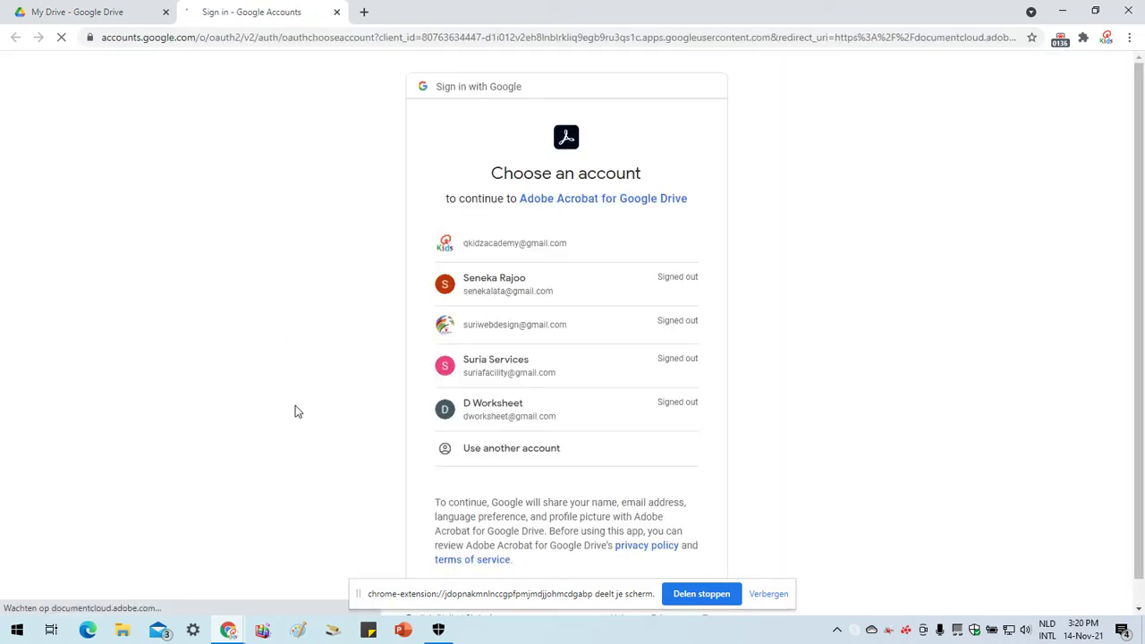
click(493, 253)
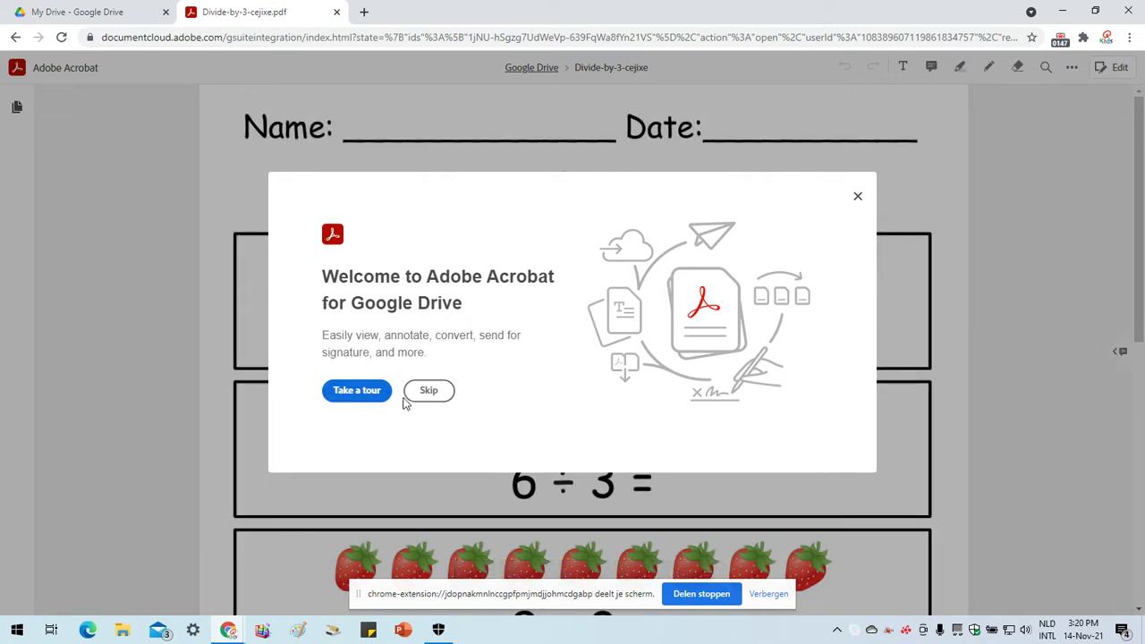
- Skip the Acrobat welcome tour and zoom out twice to show all five division problems
click(431, 392)
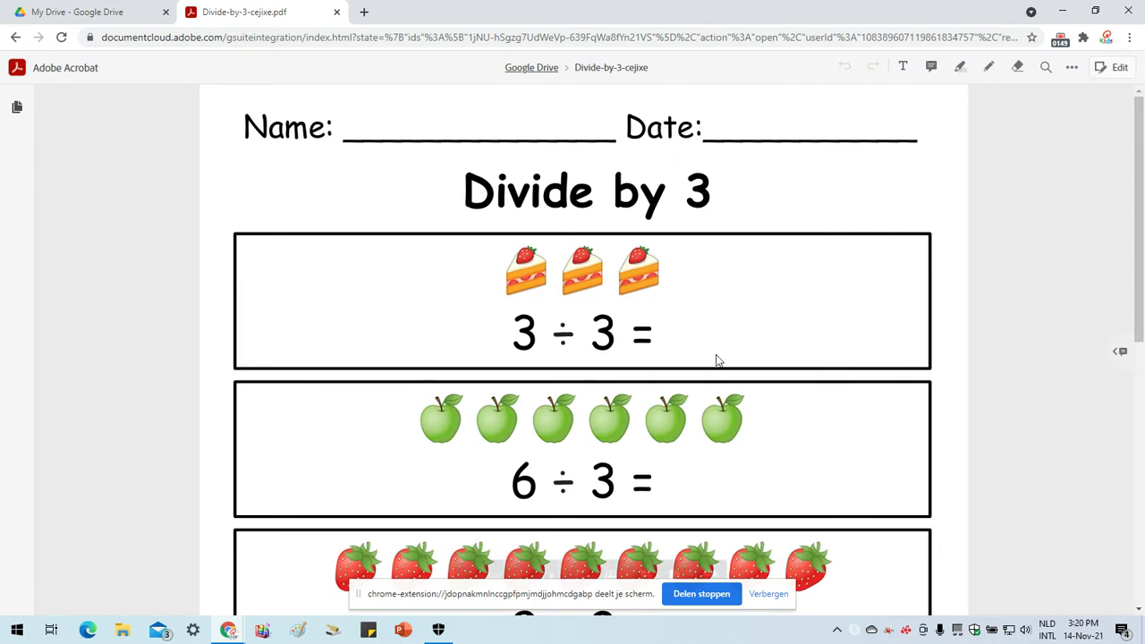
click(583, 576)
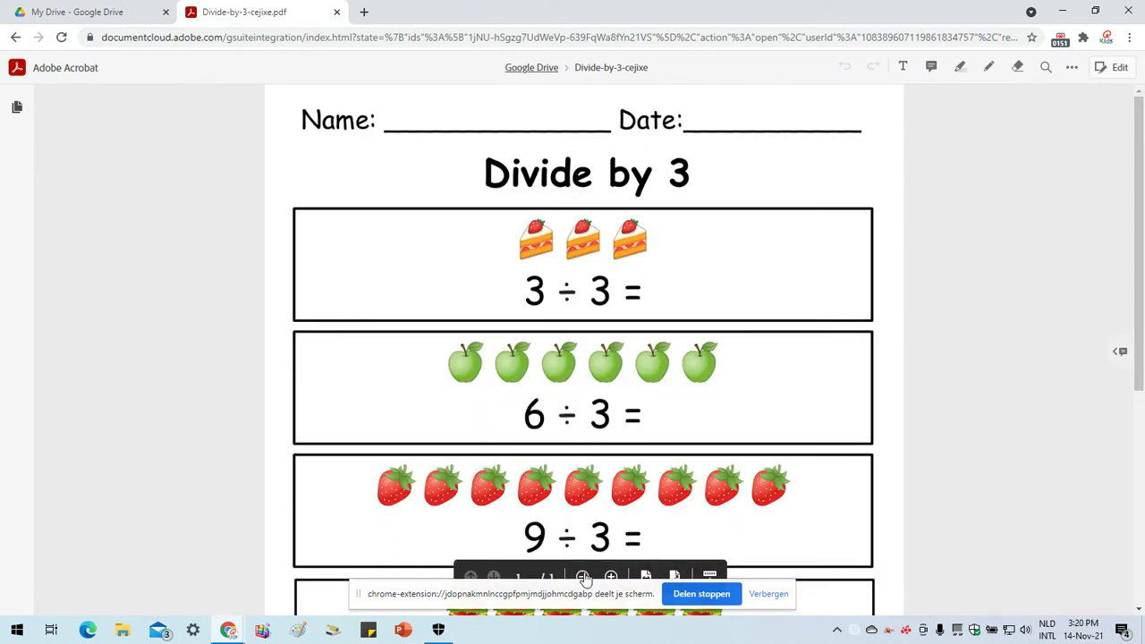
click(583, 576)
scroll(837, 478, down, 2)
scroll(838, 465, up, 2)
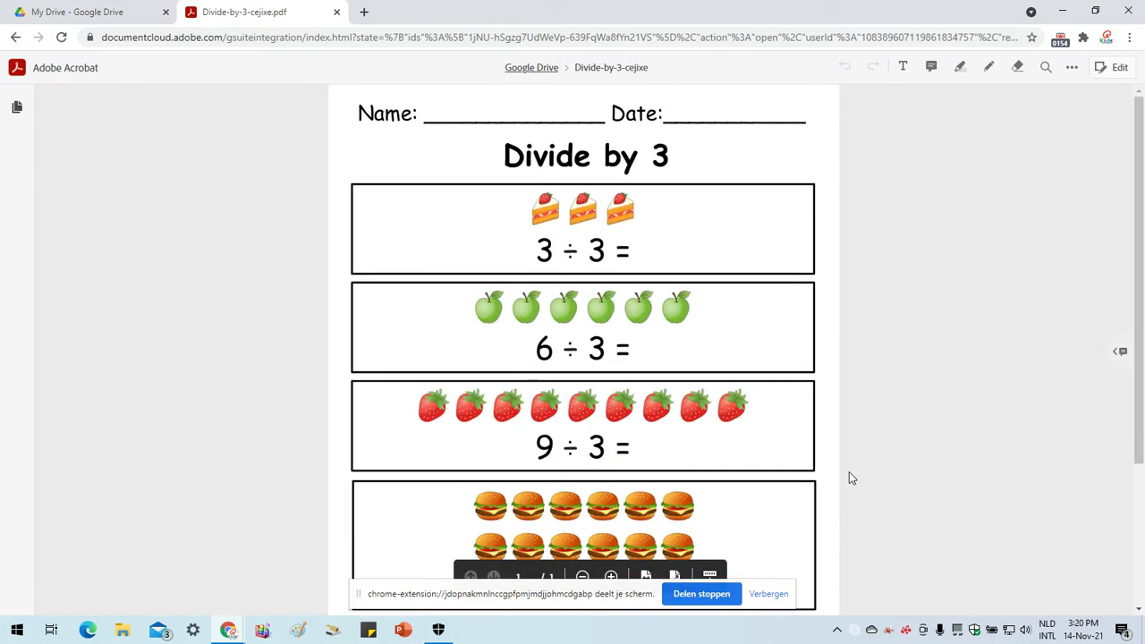
- Add the text 'Online Learning' on the worksheet's Name line
click(902, 69)
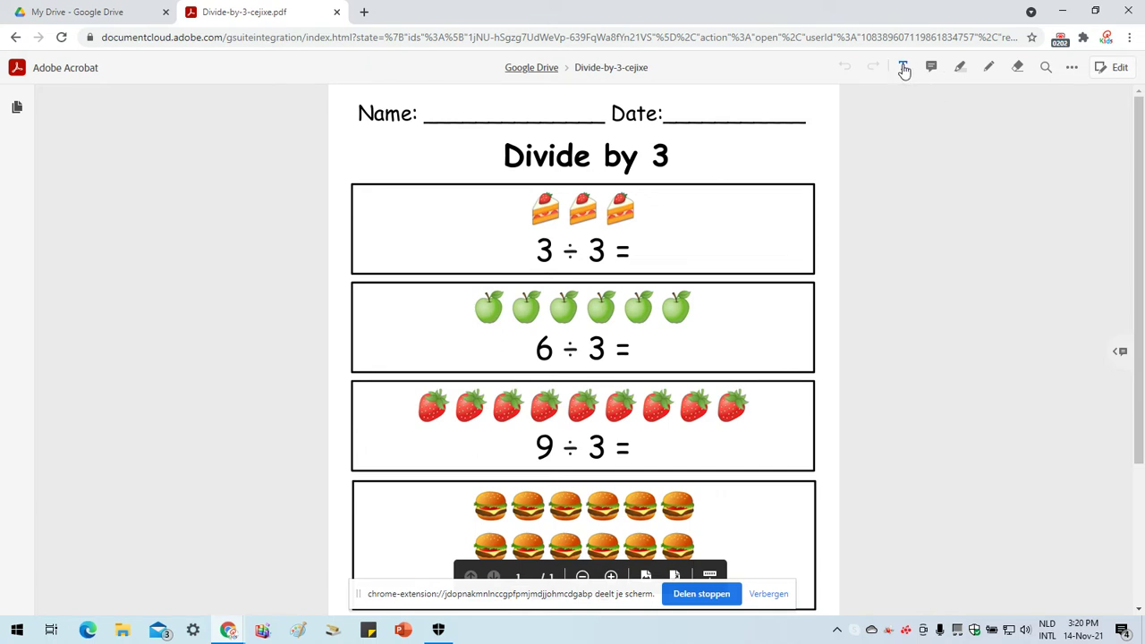
click(436, 111)
text(Online Learning)
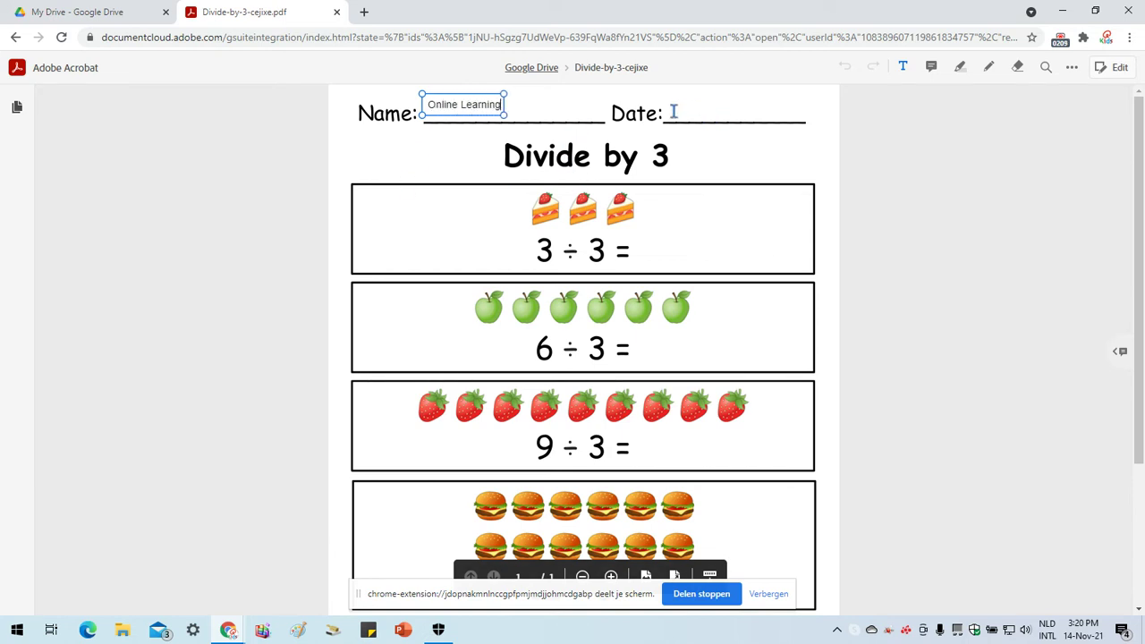
- Add '14 November 2021' beside Date and nudge it onto the Date line
click(673, 111)
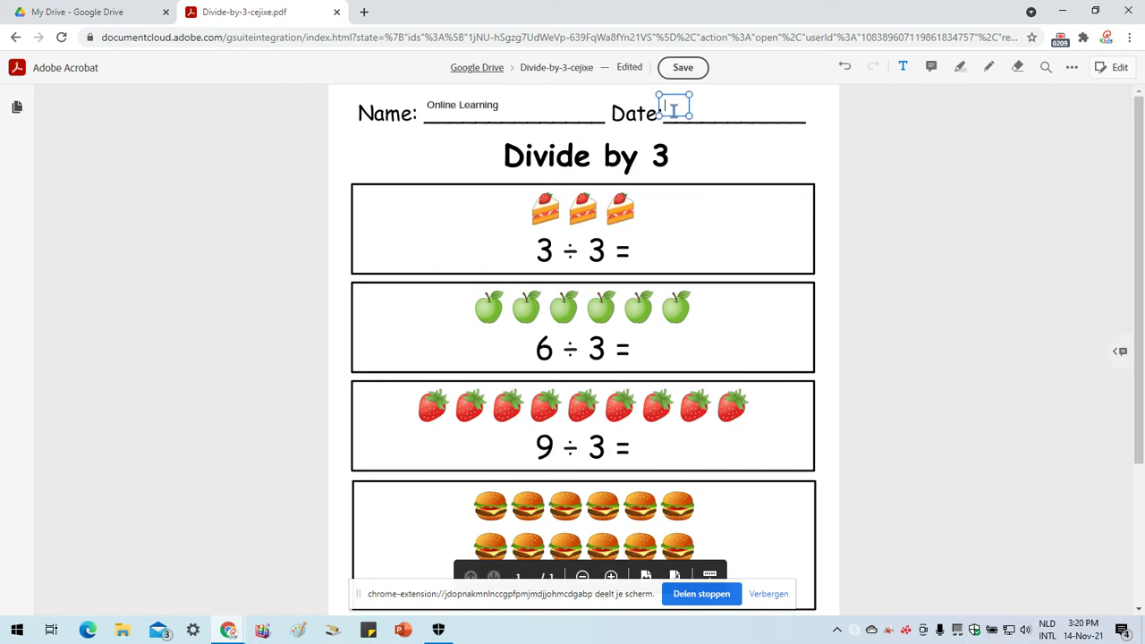
text(14 November 2021)
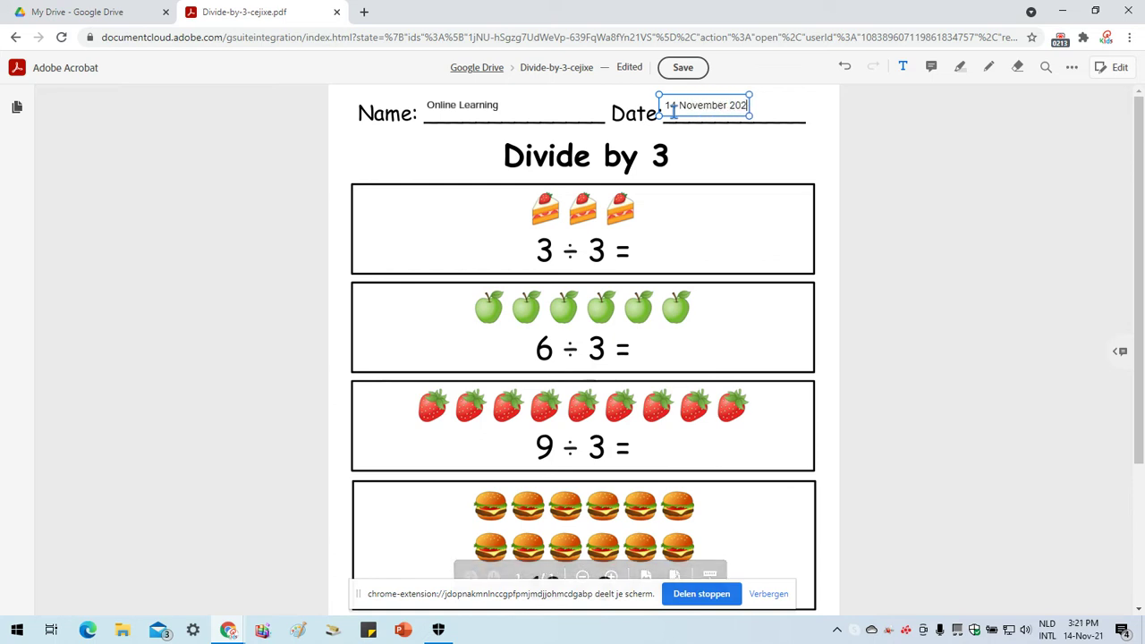
click(847, 159)
click(762, 111)
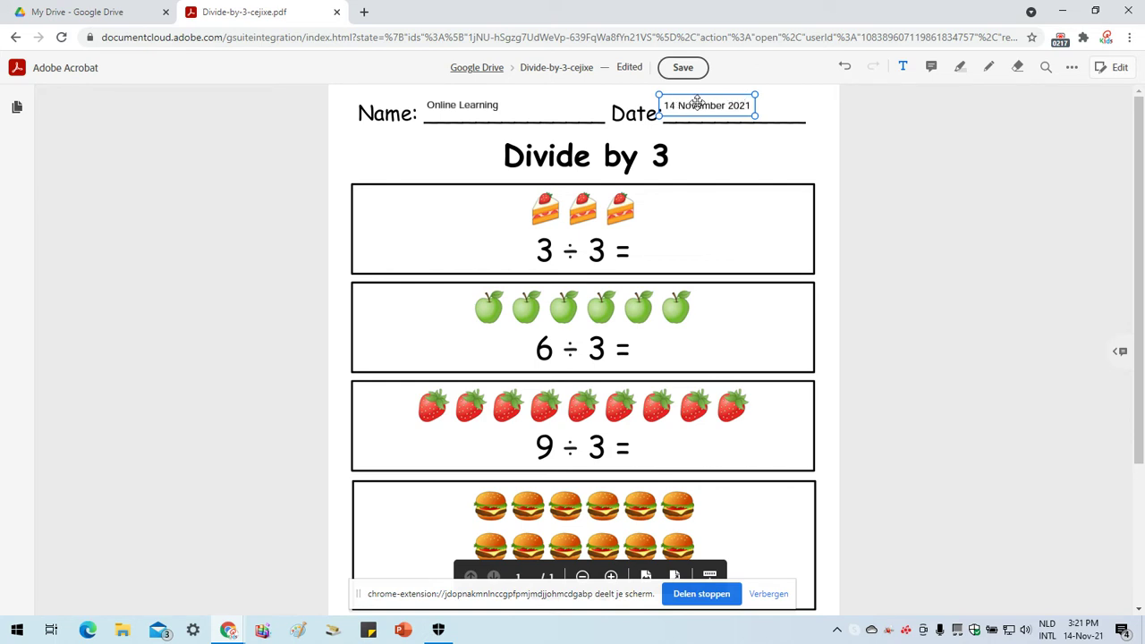
drag(704, 104, 710, 107)
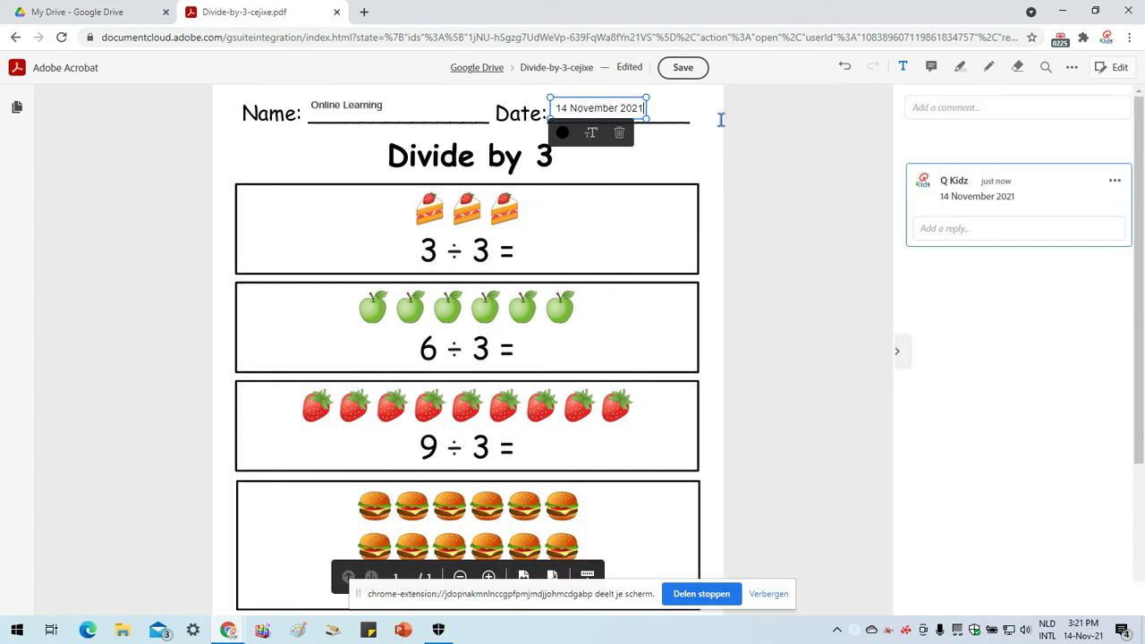
- Enlarge the date text with the size slider to about 17 px
click(590, 134)
drag(574, 137, 614, 142)
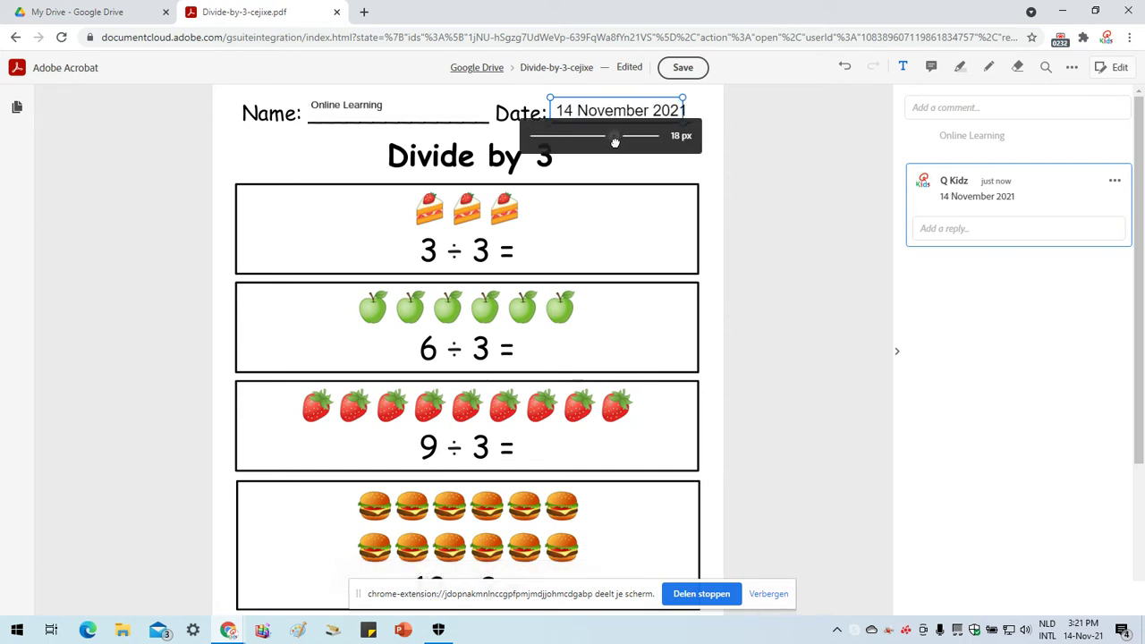
click(723, 121)
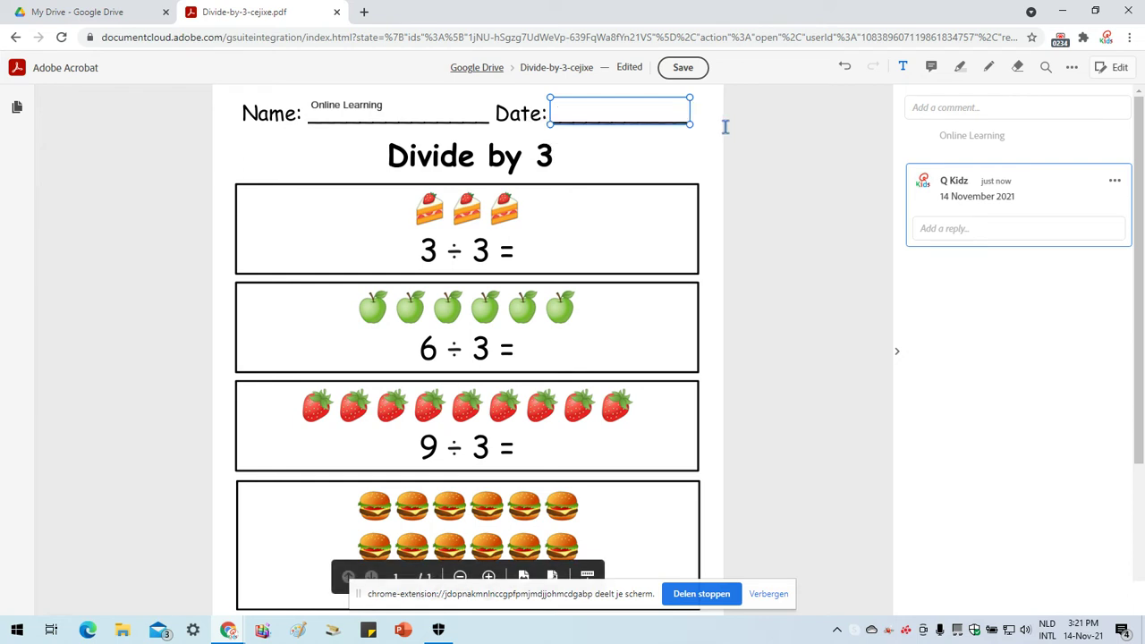
- Move 'Online Learning' down onto the Name line and resize it to 18 px
click(375, 101)
drag(375, 100, 377, 106)
click(376, 107)
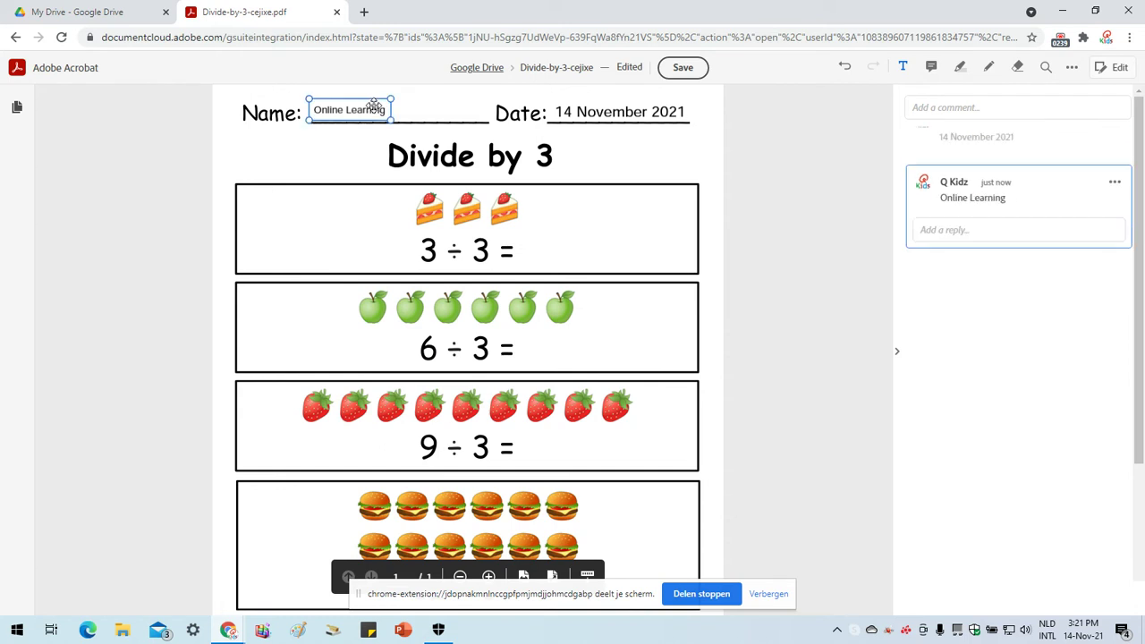
drag(370, 105, 372, 106)
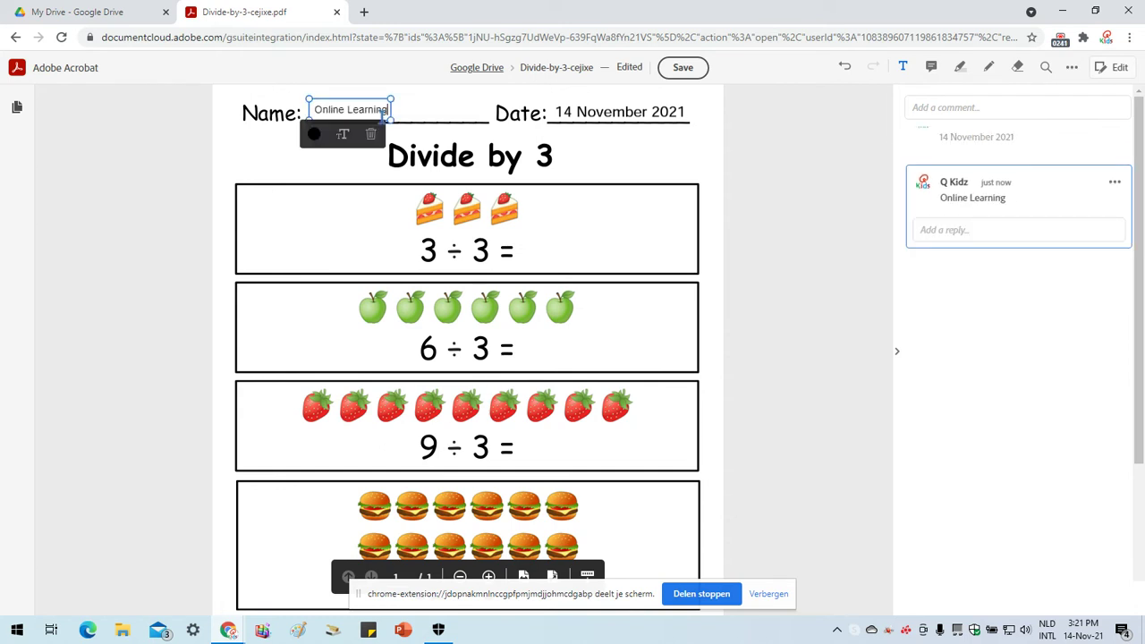
click(343, 135)
click(385, 138)
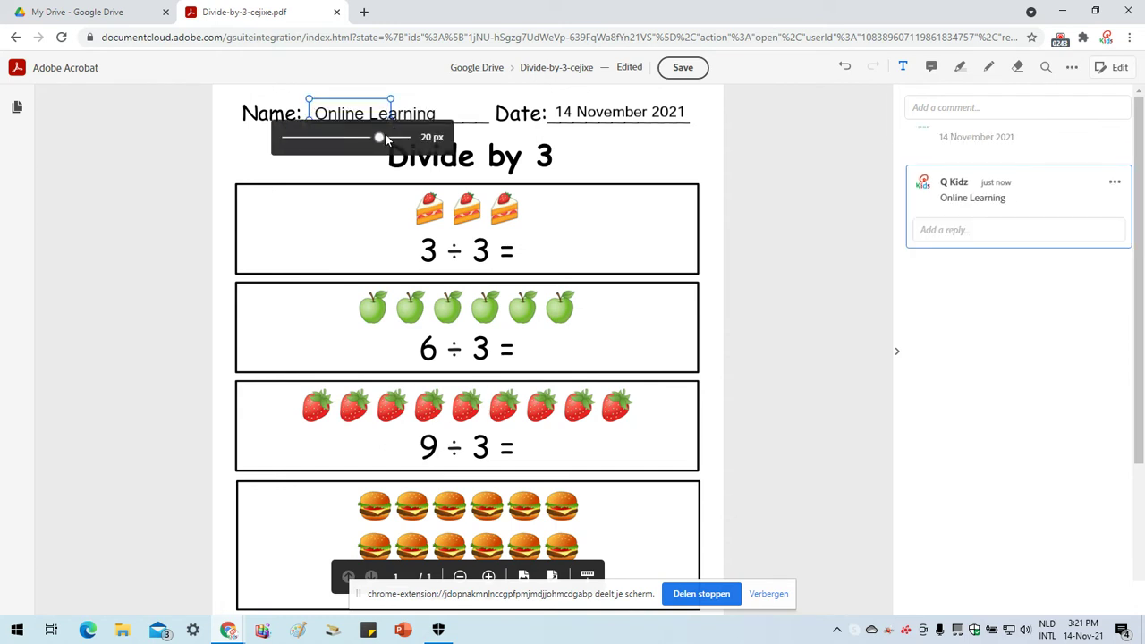
drag(386, 139, 366, 138)
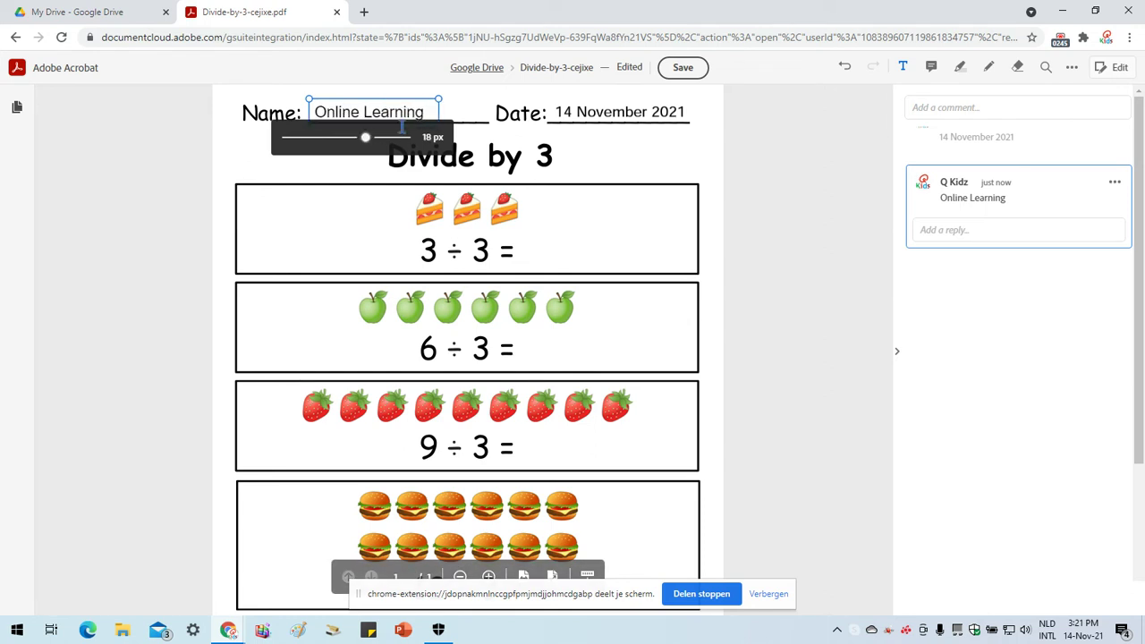
click(391, 97)
click(349, 114)
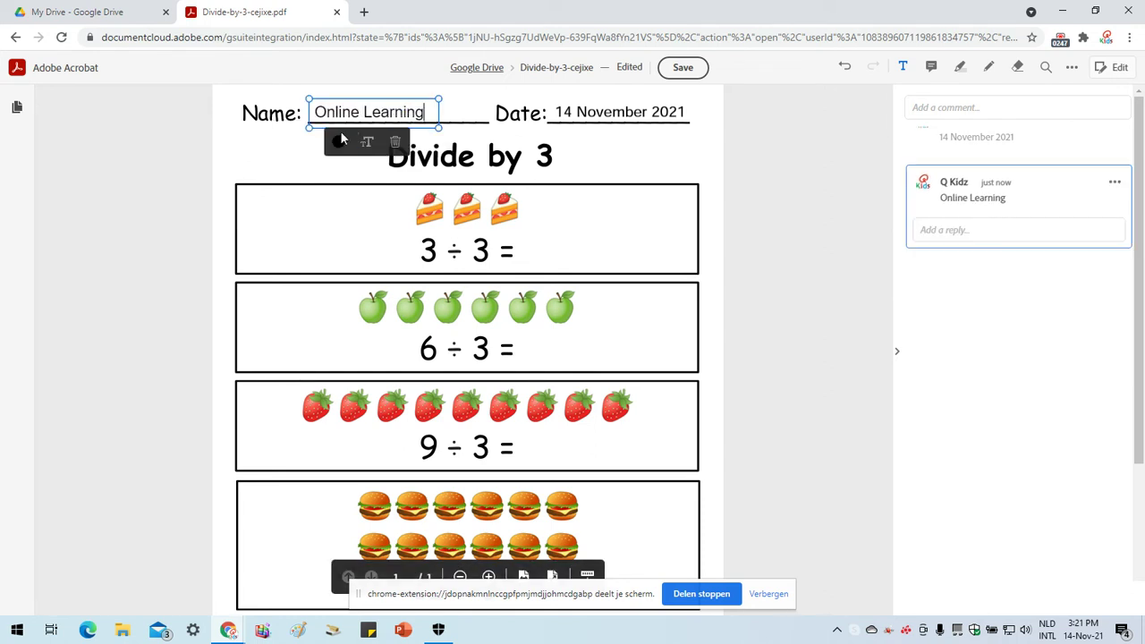
click(339, 145)
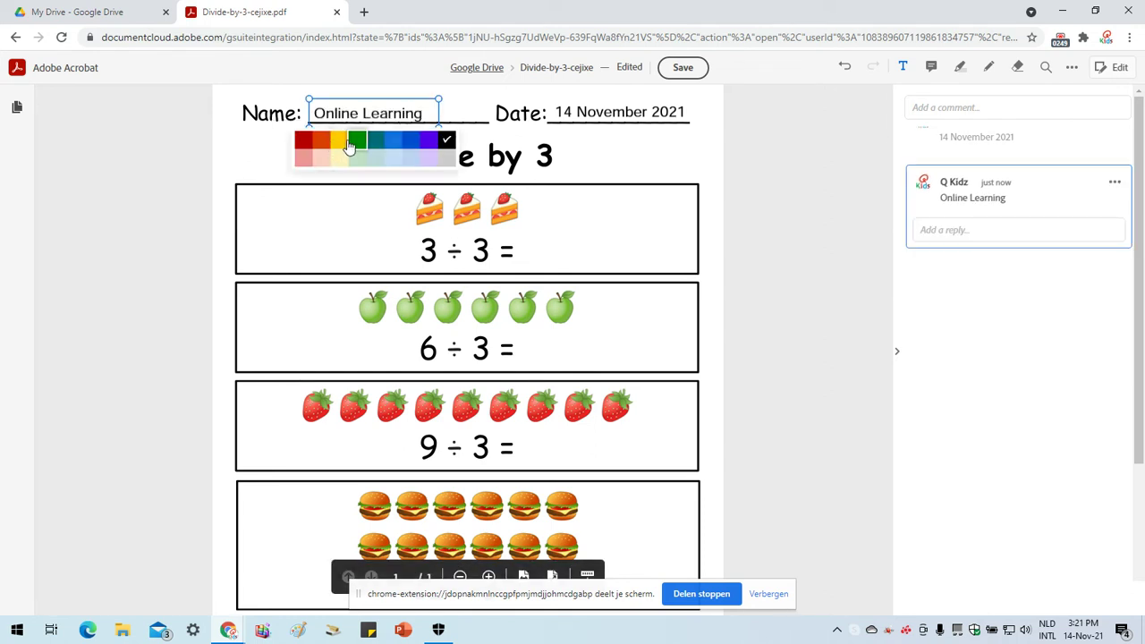
- Try green and brown on 'Online Learning', then set it back to black
click(348, 157)
click(380, 116)
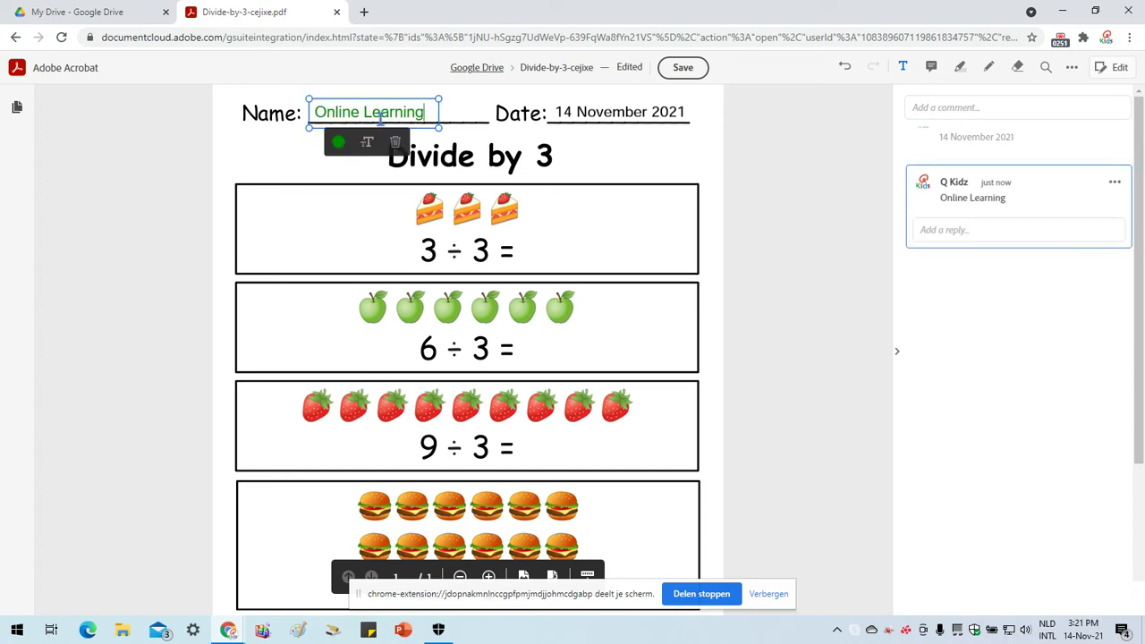
click(340, 144)
click(328, 150)
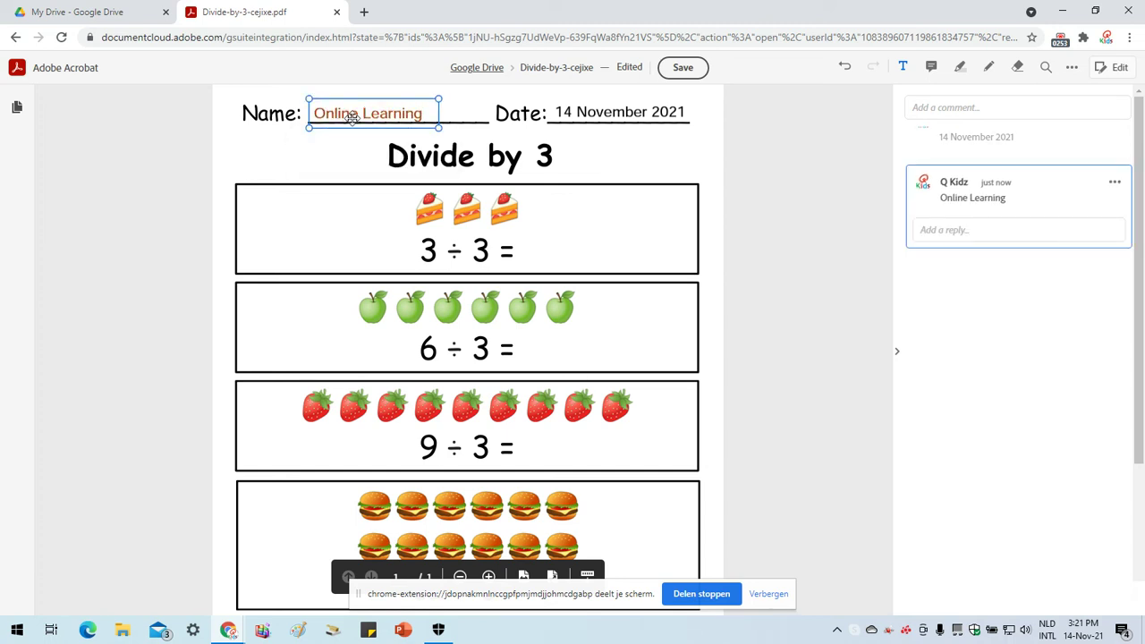
click(362, 117)
click(342, 144)
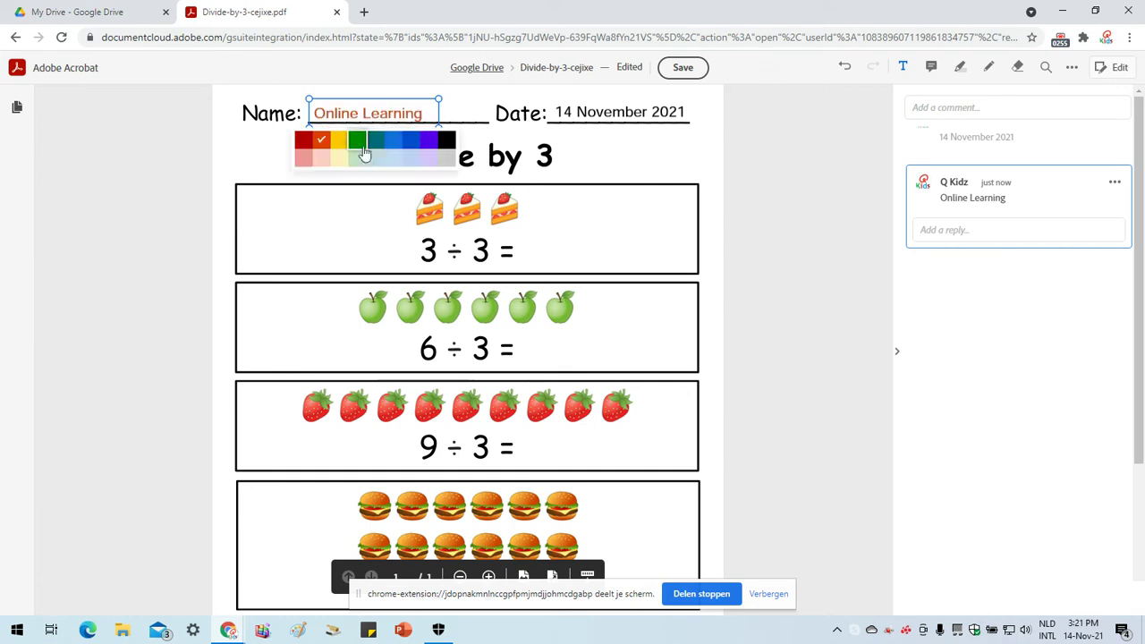
click(446, 141)
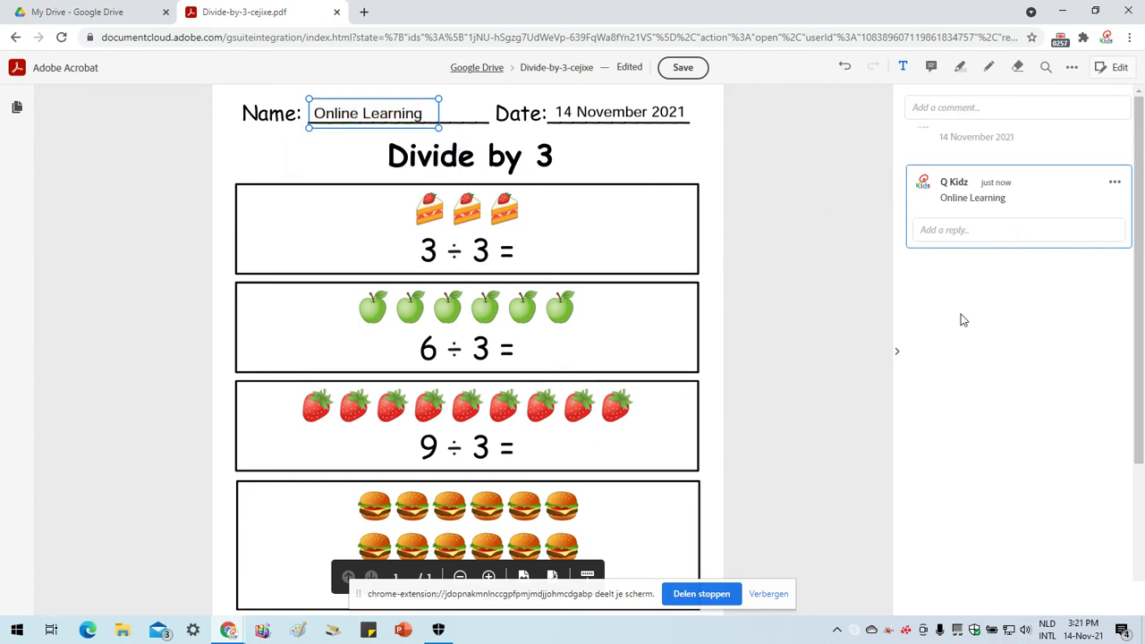
- Hide the comments panel so the worksheet page is recentred
click(899, 357)
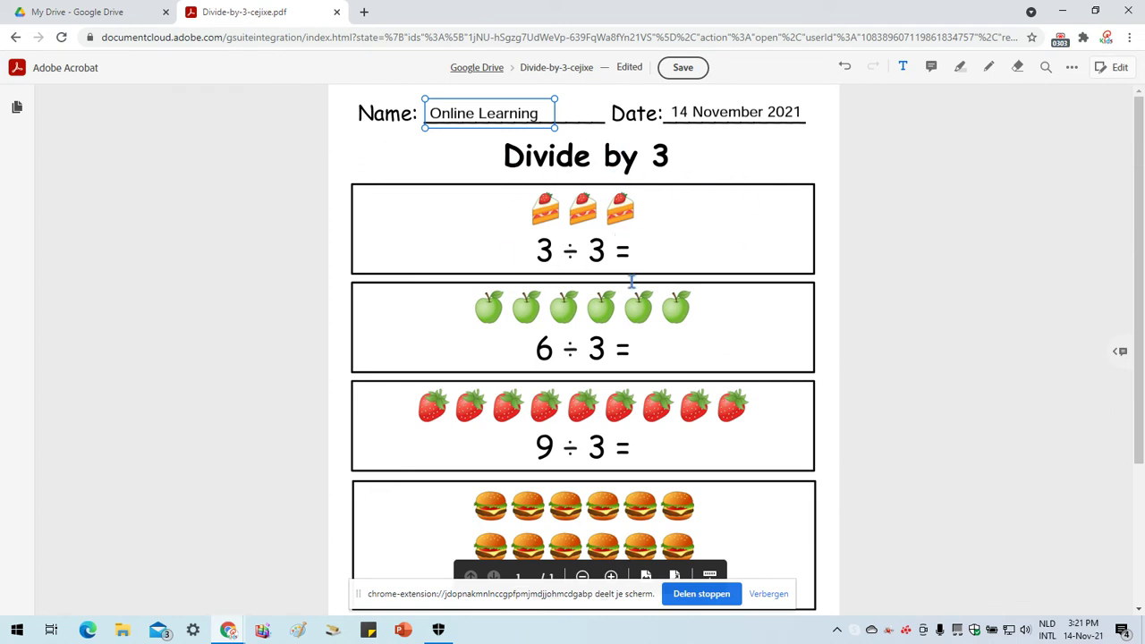
scroll(646, 265, down, 2)
scroll(581, 250, up, 2)
- With the Draw pen, circle the three cakes and write the answer after 3 ÷ 3 =
click(988, 70)
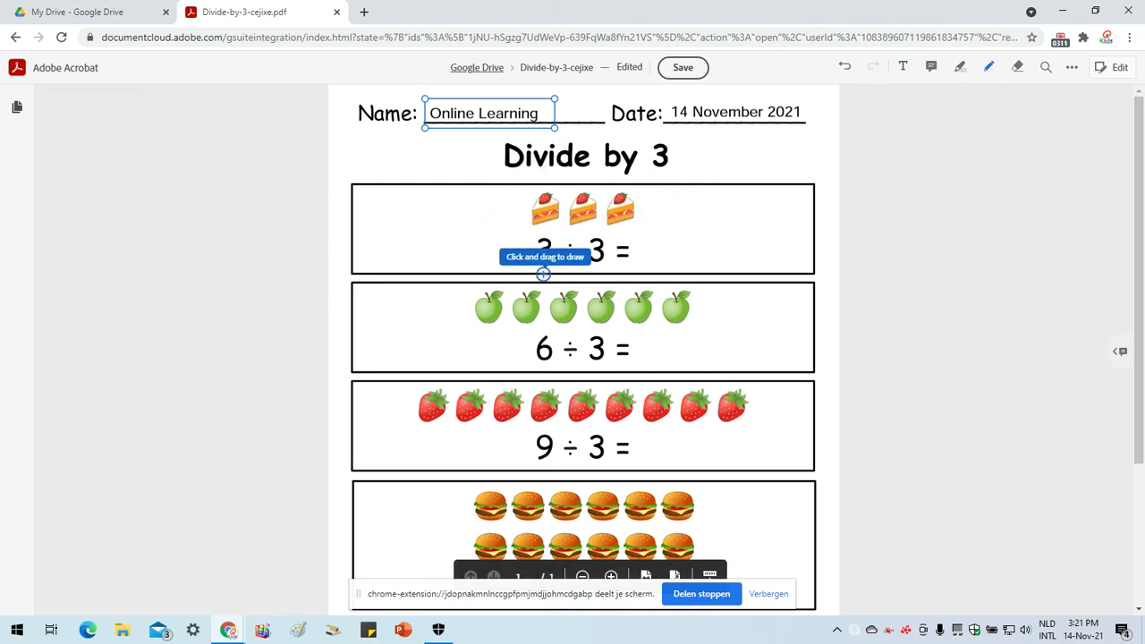
mouse_move(631, 240)
mouse_down()
mouse_move(657, 216)
mouse_move(592, 181)
mouse_move(517, 201)
mouse_move(596, 235)
mouse_move(638, 232)
mouse_up()
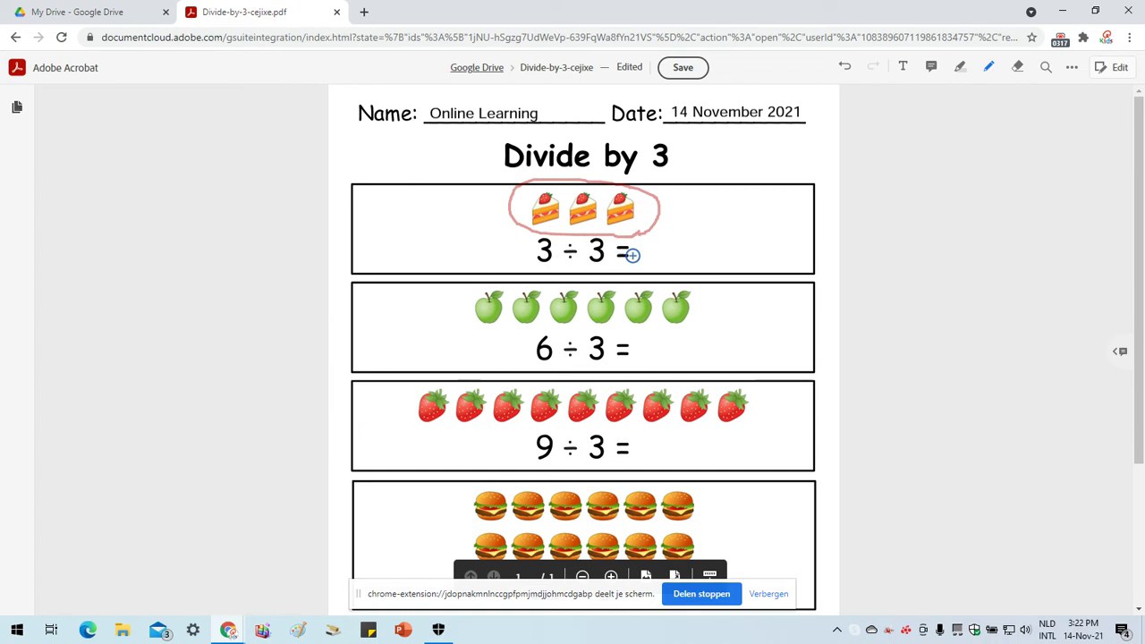
drag(664, 227, 666, 266)
scroll(802, 337, down, 3)
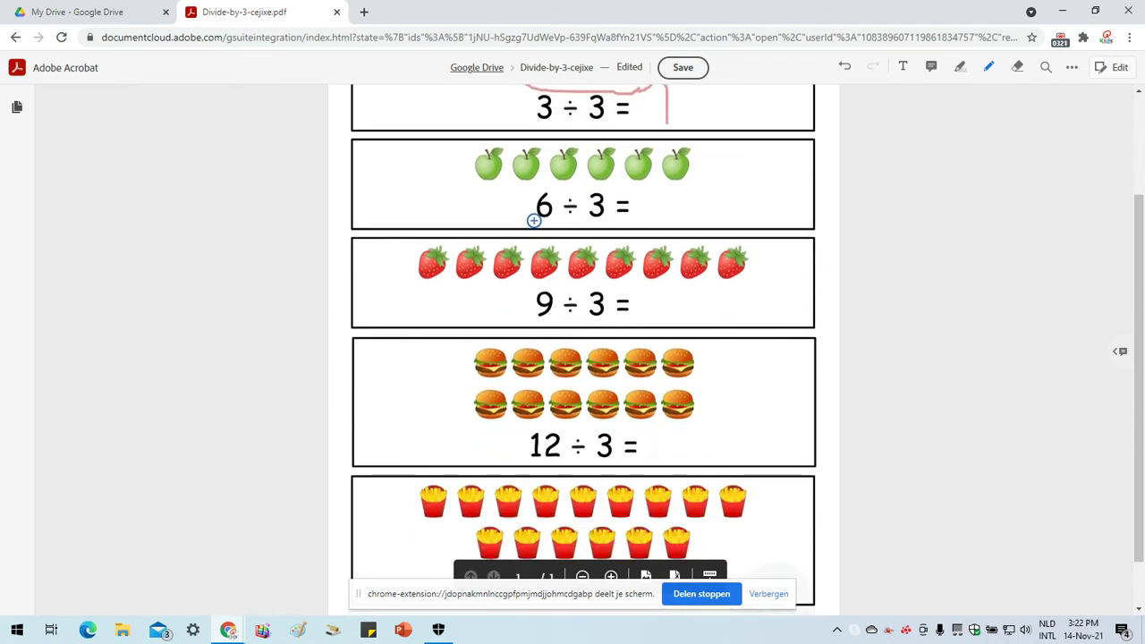
- Circle the apples and the strawberries in groups of three
mouse_move(483, 187)
mouse_down()
mouse_move(567, 191)
mouse_move(575, 141)
mouse_move(468, 170)
mouse_move(483, 188)
mouse_up()
mouse_move(583, 183)
mouse_down()
mouse_move(691, 181)
mouse_move(669, 134)
mouse_move(583, 170)
mouse_move(688, 219)
mouse_up()
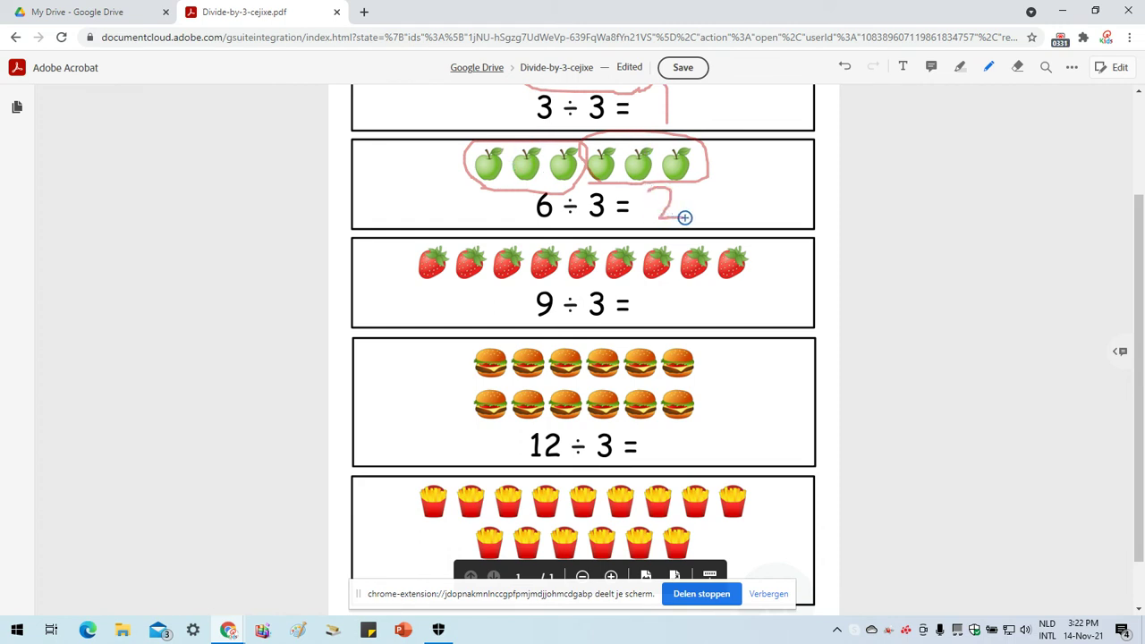
scroll(720, 322, down, 1)
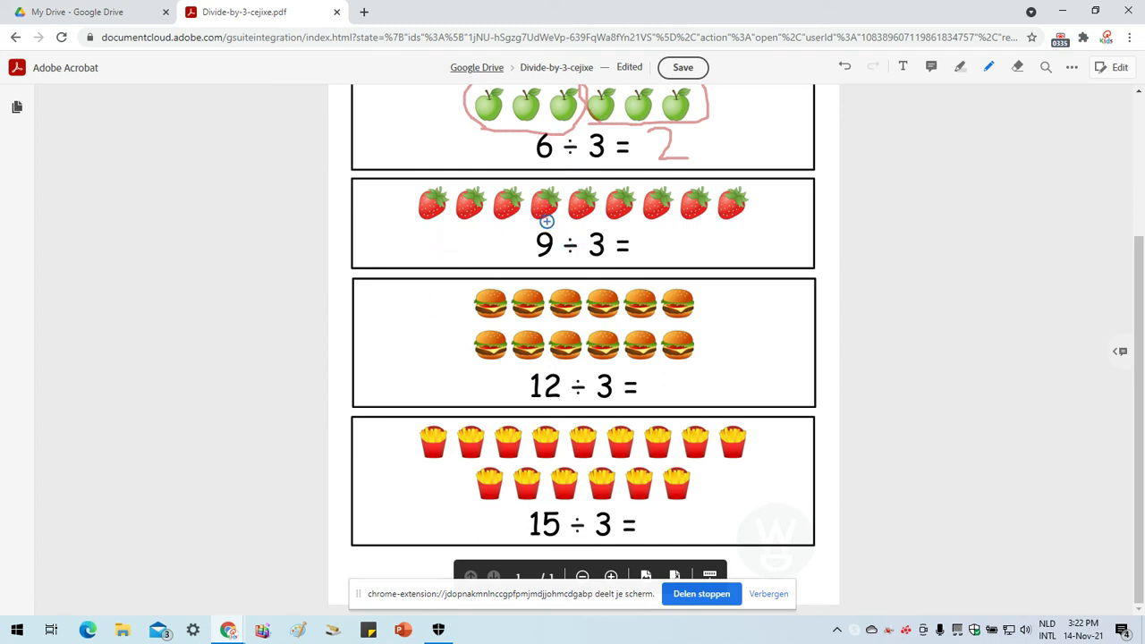
mouse_move(522, 229)
mouse_down()
mouse_move(429, 228)
mouse_move(404, 184)
mouse_move(521, 184)
mouse_move(519, 223)
mouse_move(628, 224)
mouse_move(590, 176)
mouse_move(517, 203)
mouse_move(531, 230)
mouse_up()
mouse_move(650, 228)
mouse_down()
mouse_move(685, 229)
mouse_move(701, 169)
mouse_move(652, 202)
mouse_move(642, 258)
mouse_up()
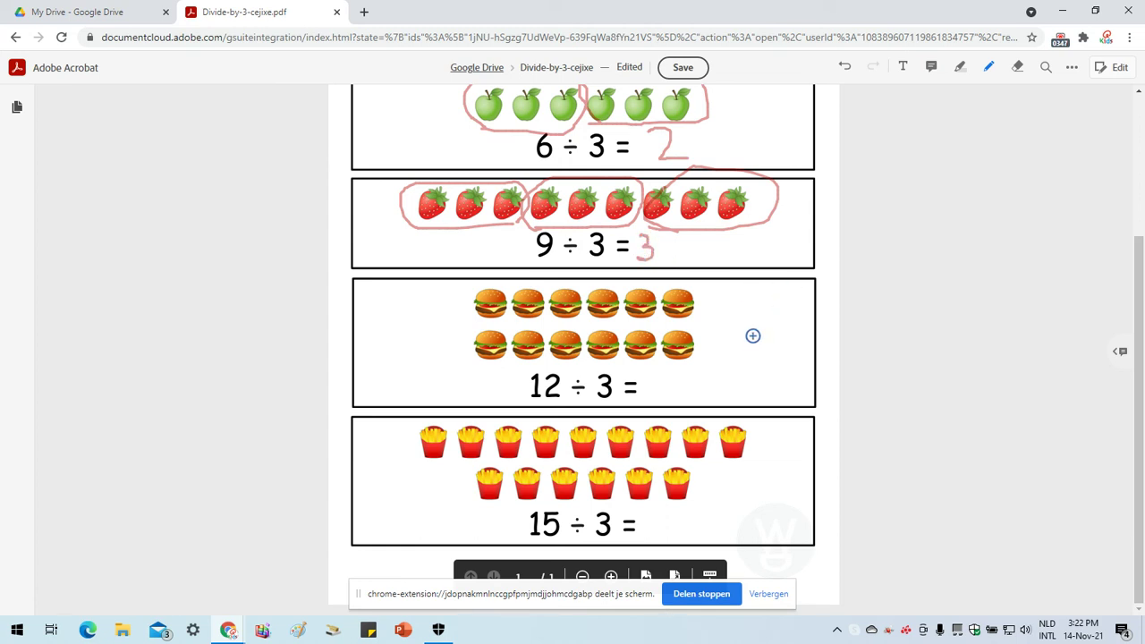
- Undo and redo the strawberry circles and answer 3, then save the worksheet
click(905, 72)
click(688, 247)
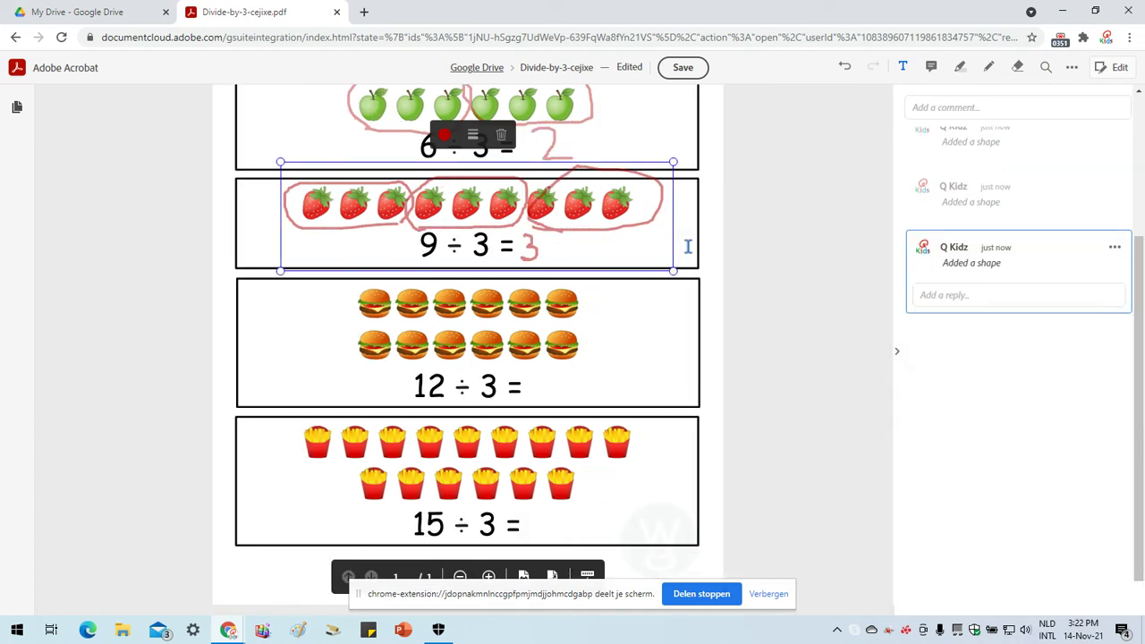
click(898, 357)
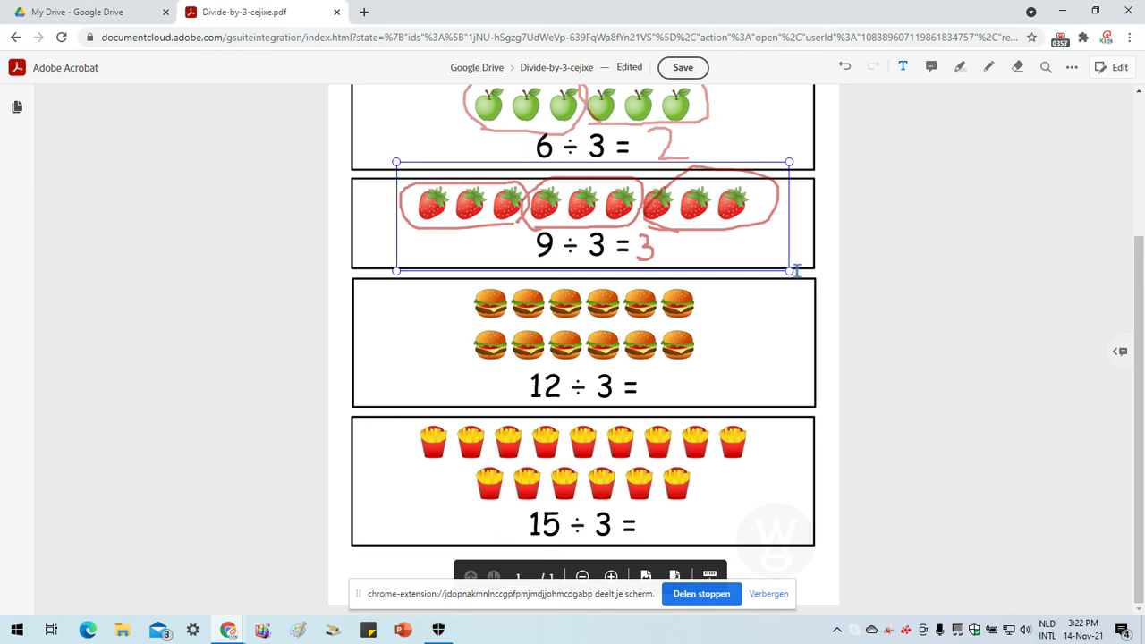
scroll(712, 375, up, 3)
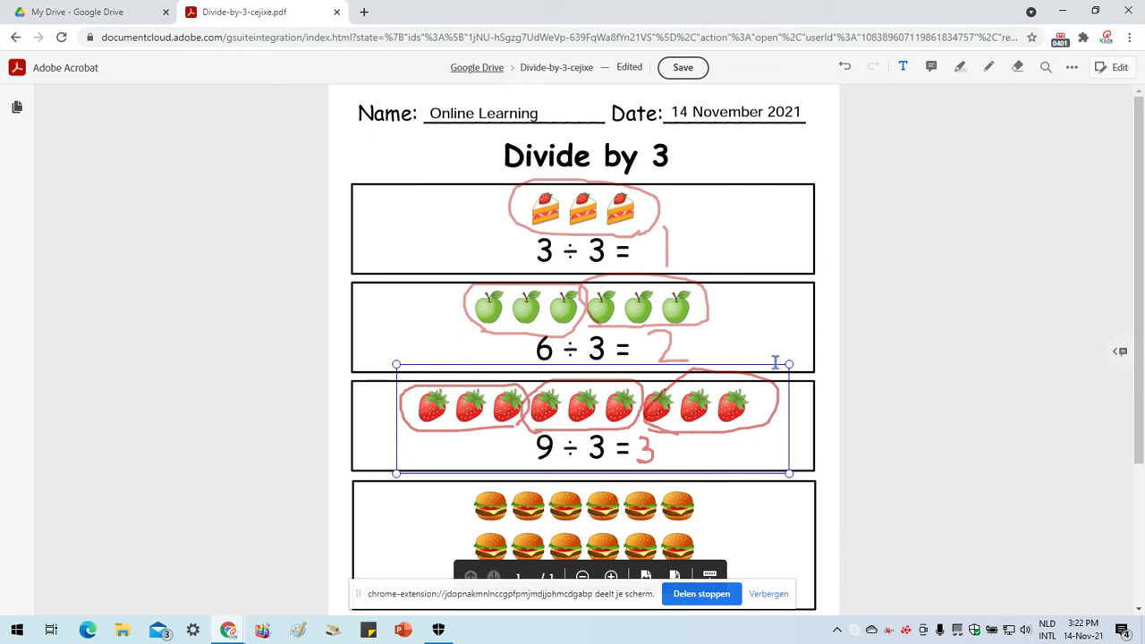
click(845, 69)
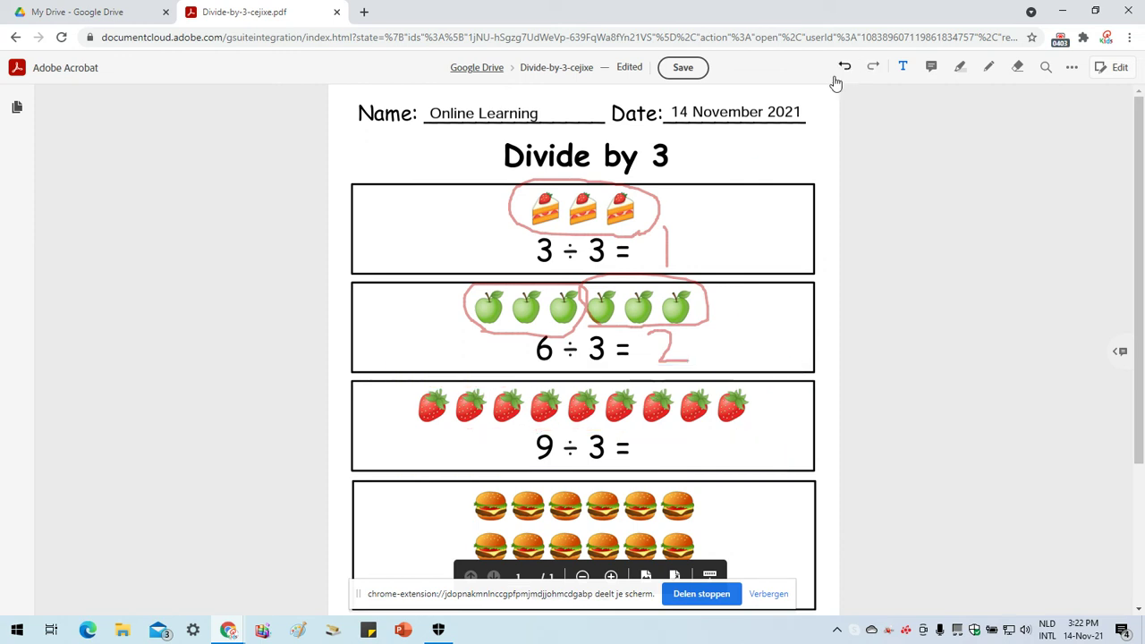
click(874, 67)
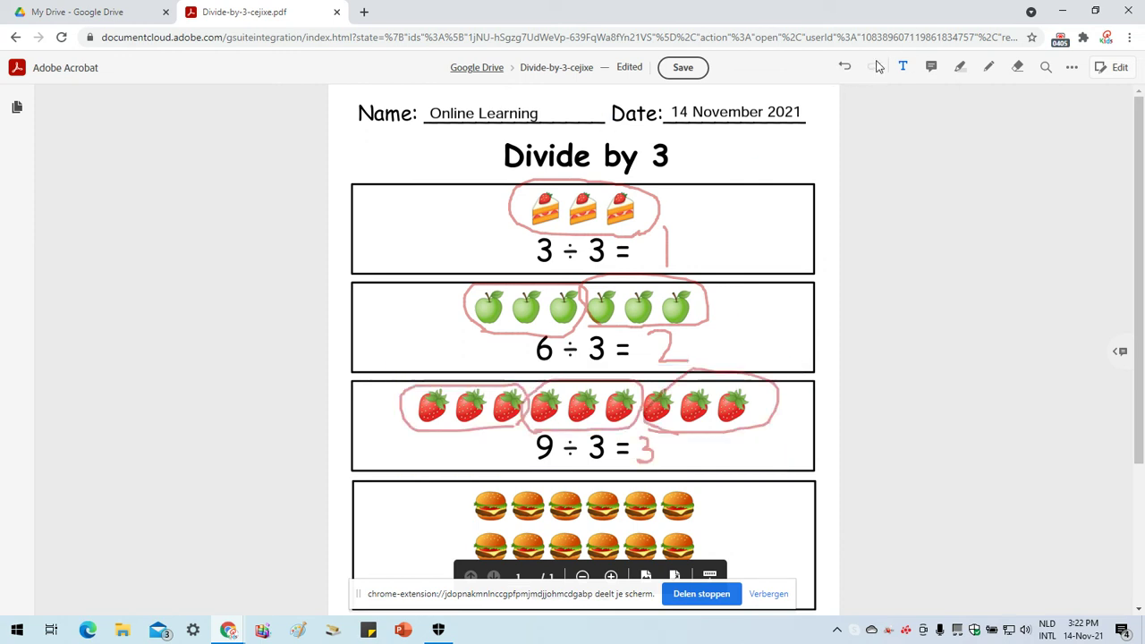
click(683, 68)
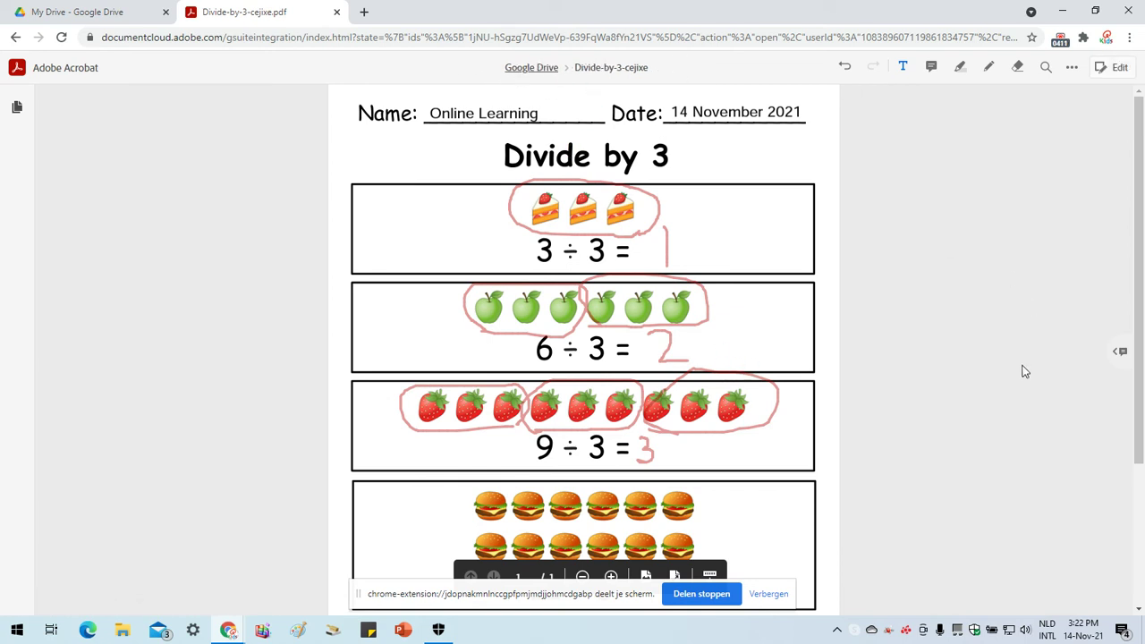
- Close the worksheet's Acrobat tab to return to My Drive, where Divide-by-3-cejixe.pdf is listed
scroll(1023, 380, down, 3)
scroll(1021, 378, up, 3)
click(1072, 67)
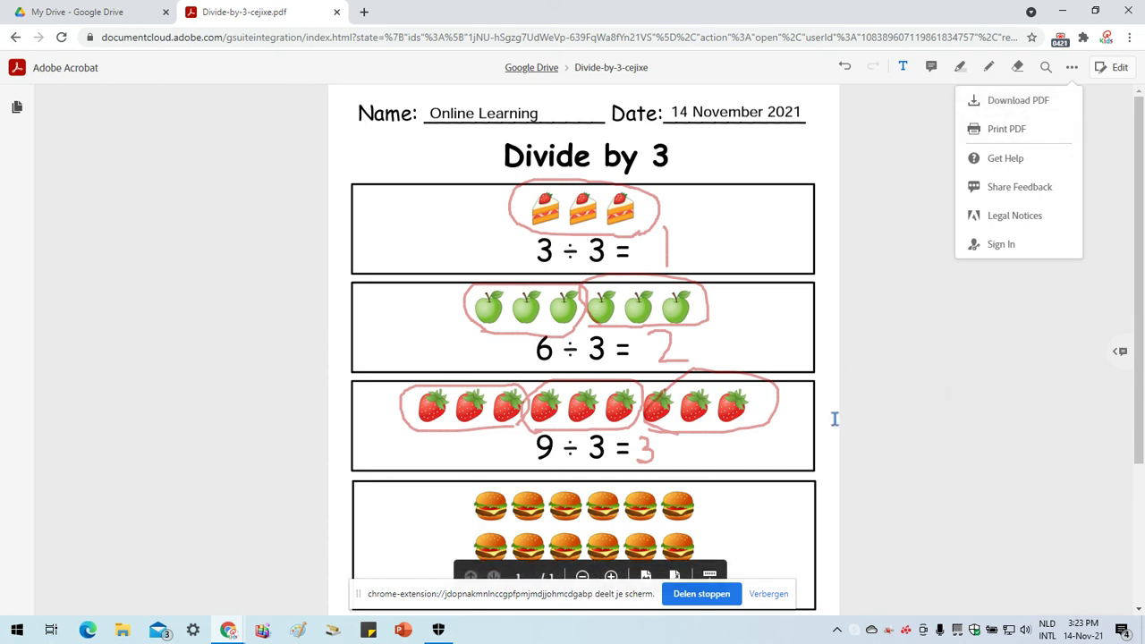
click(953, 334)
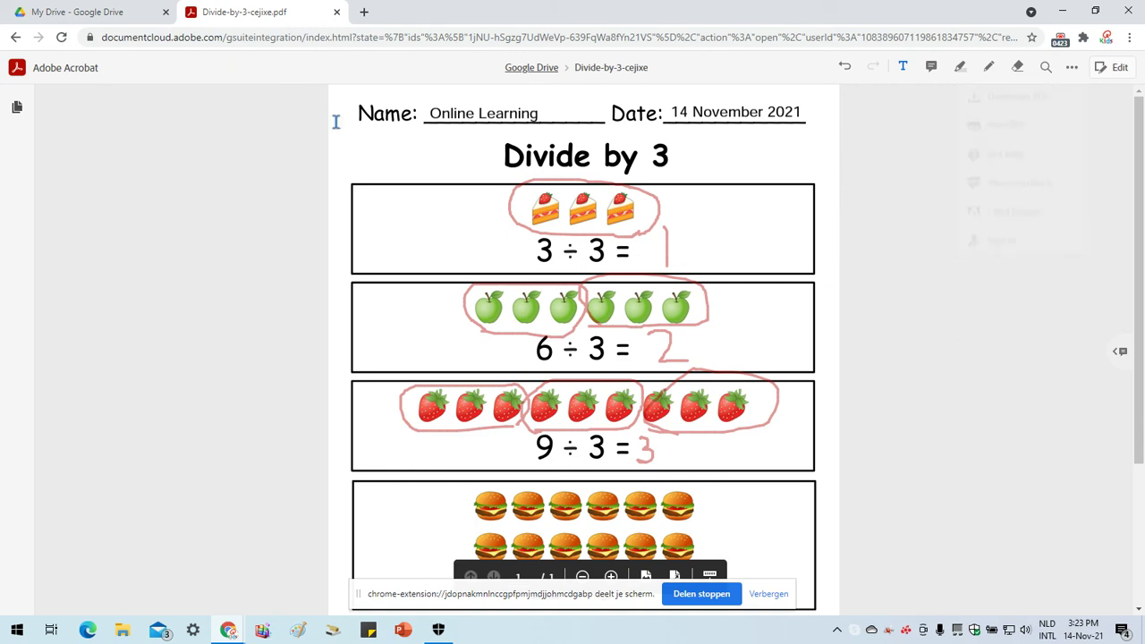
click(337, 12)
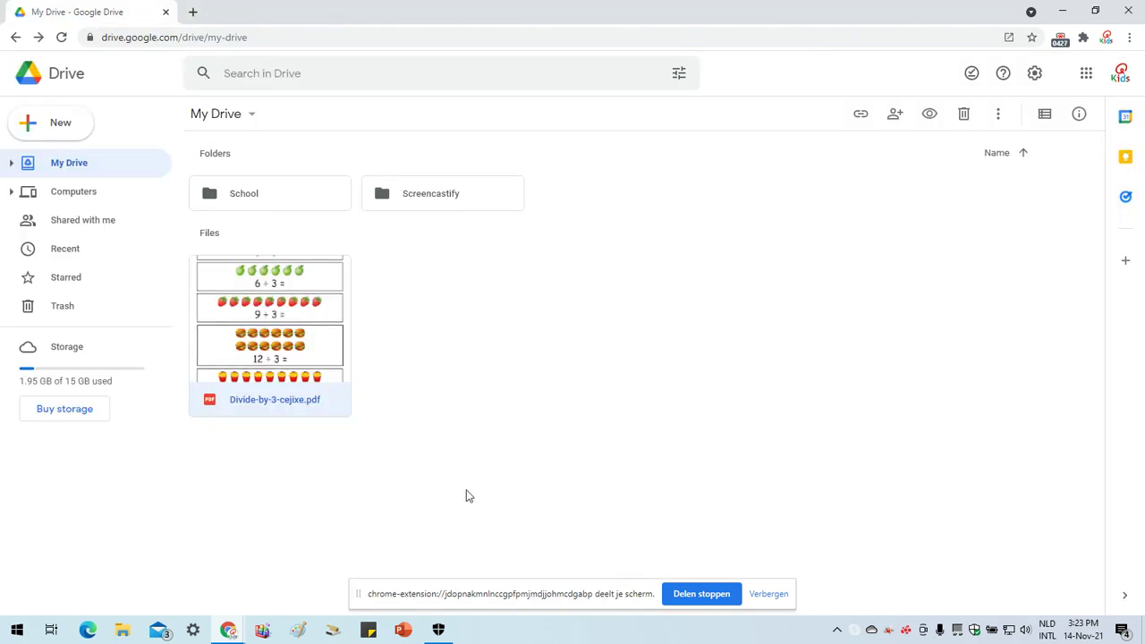
- Reopen Divide-by-3-cejixe.pdf from My Drive in Adobe Acrobat
click(455, 457)
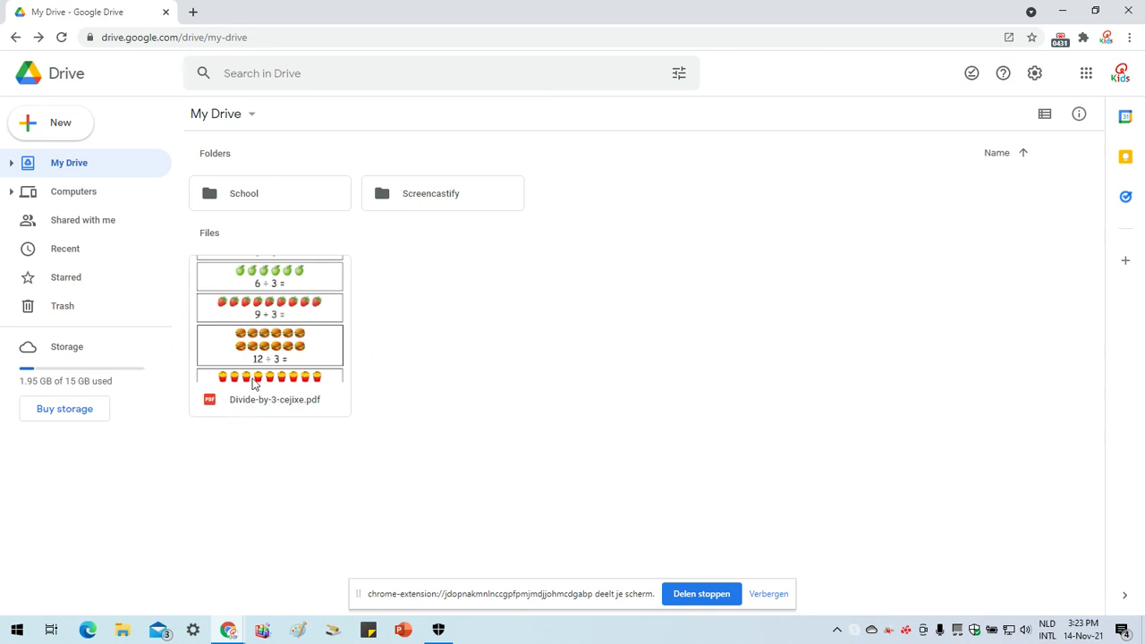
double_click(275, 333)
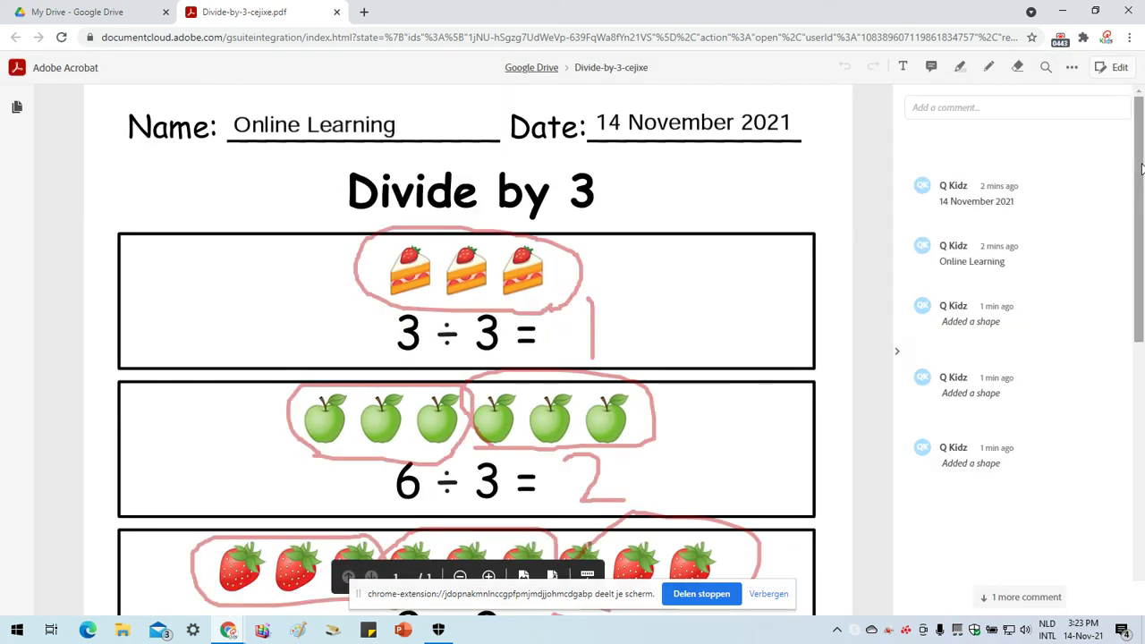
- Hide the comments panel and scroll to confirm the name, date, circled groups and answers 1, 2, 3
click(897, 352)
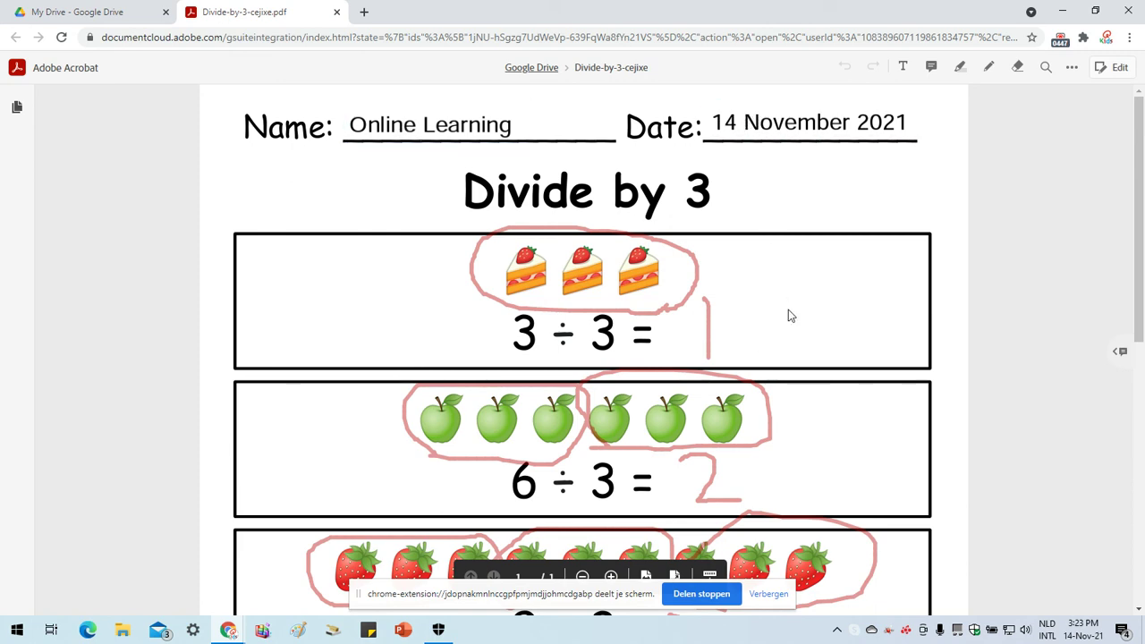
scroll(778, 358, down, 3)
scroll(760, 407, down, 3)
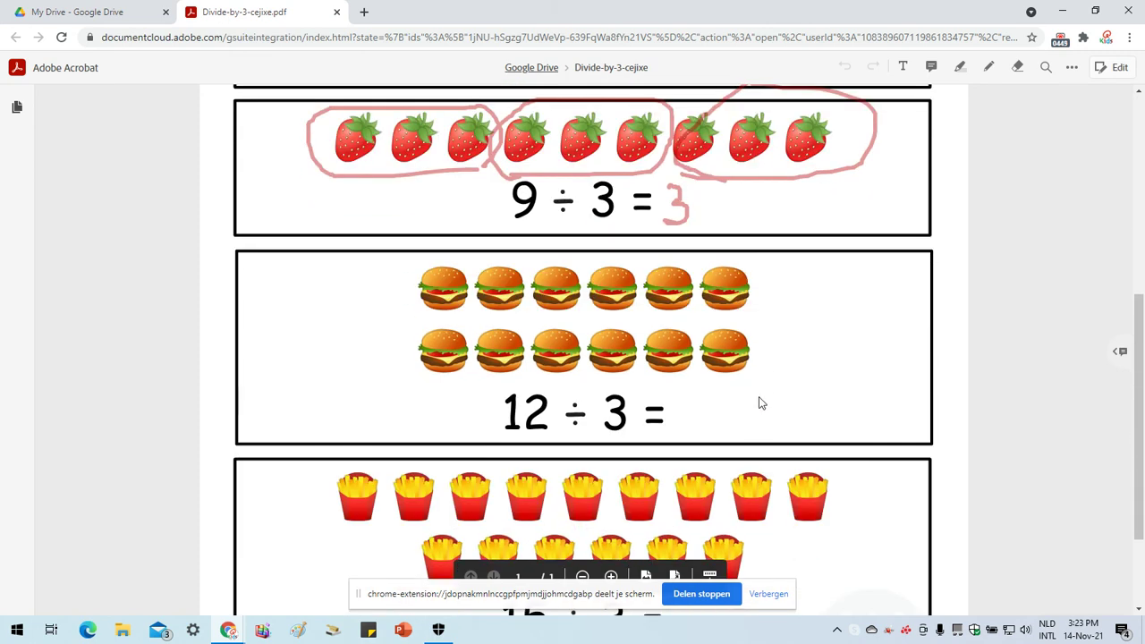
scroll(760, 403, down, 2)
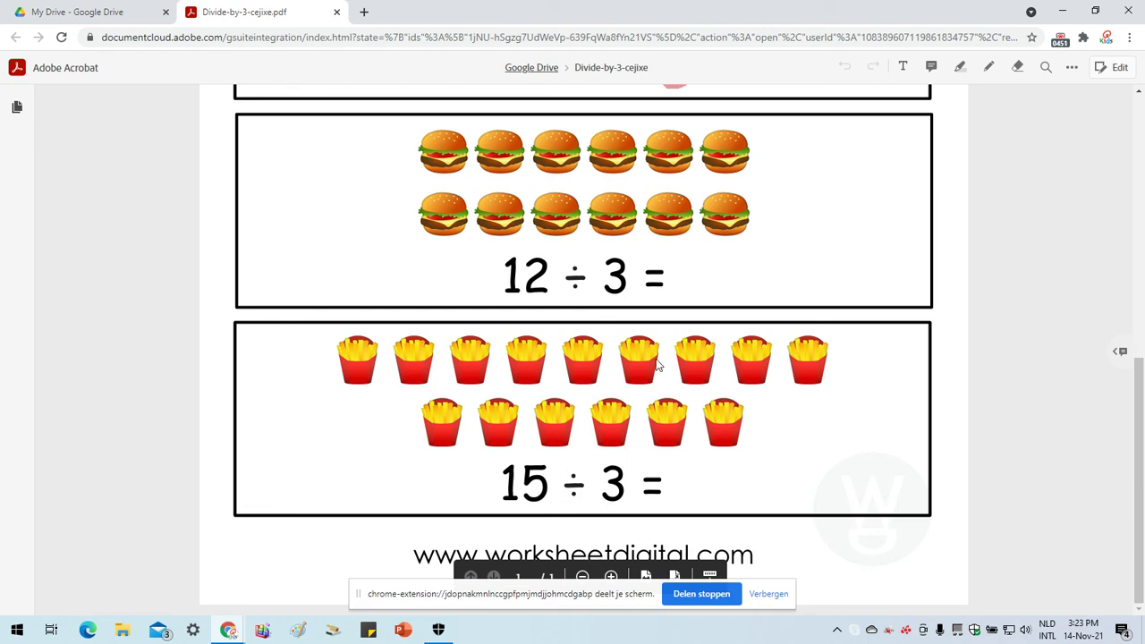
scroll(680, 485, up, 10)
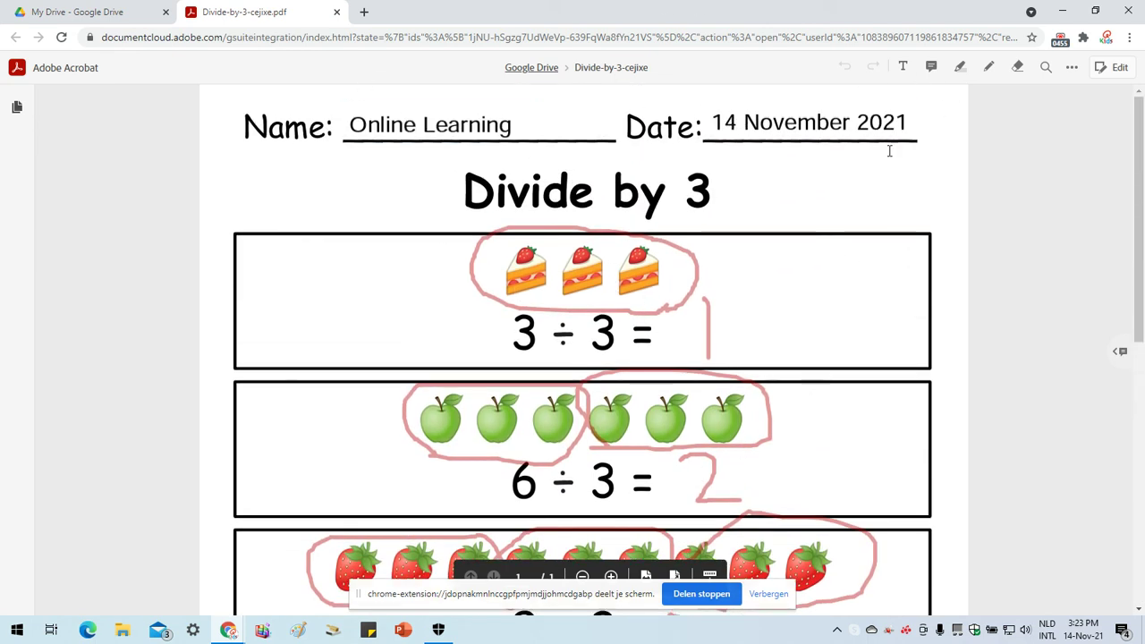
scroll(707, 389, down, 6)
scroll(712, 401, up, 2)
scroll(712, 402, up, 3)
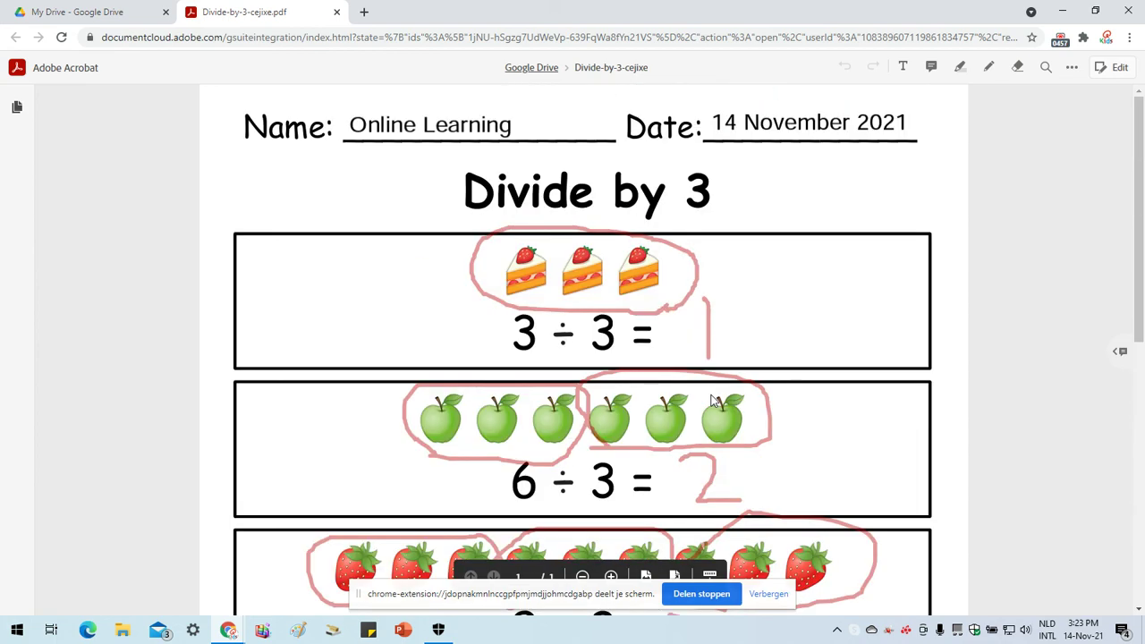
scroll(713, 401, down, 7)
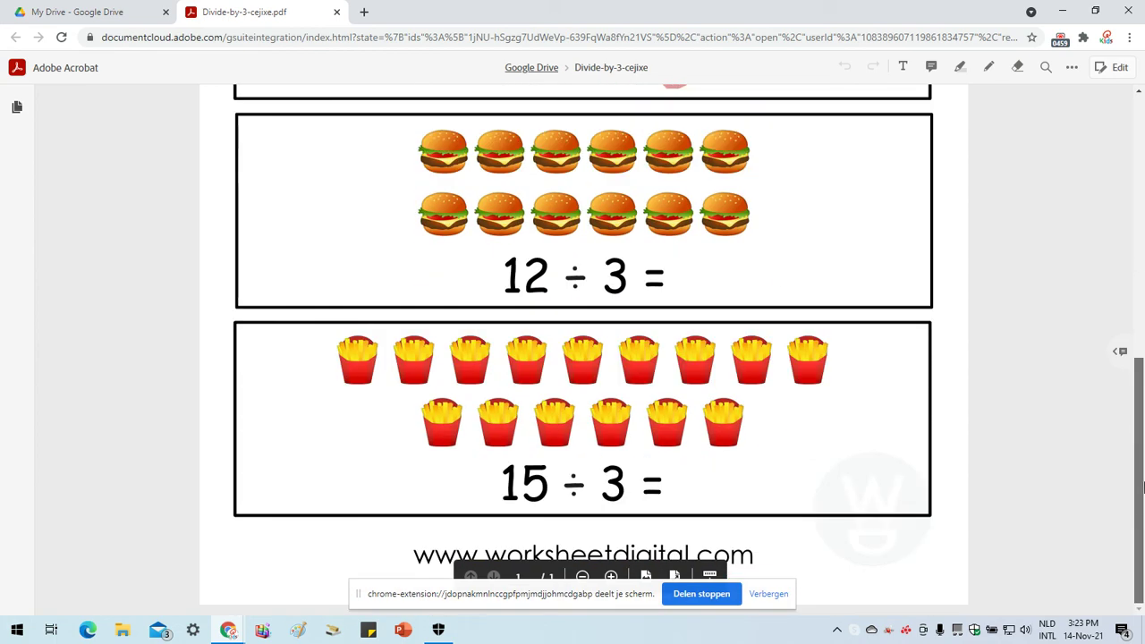
scroll(1142, 222, up, 4)
scroll(1142, 222, up, 3)
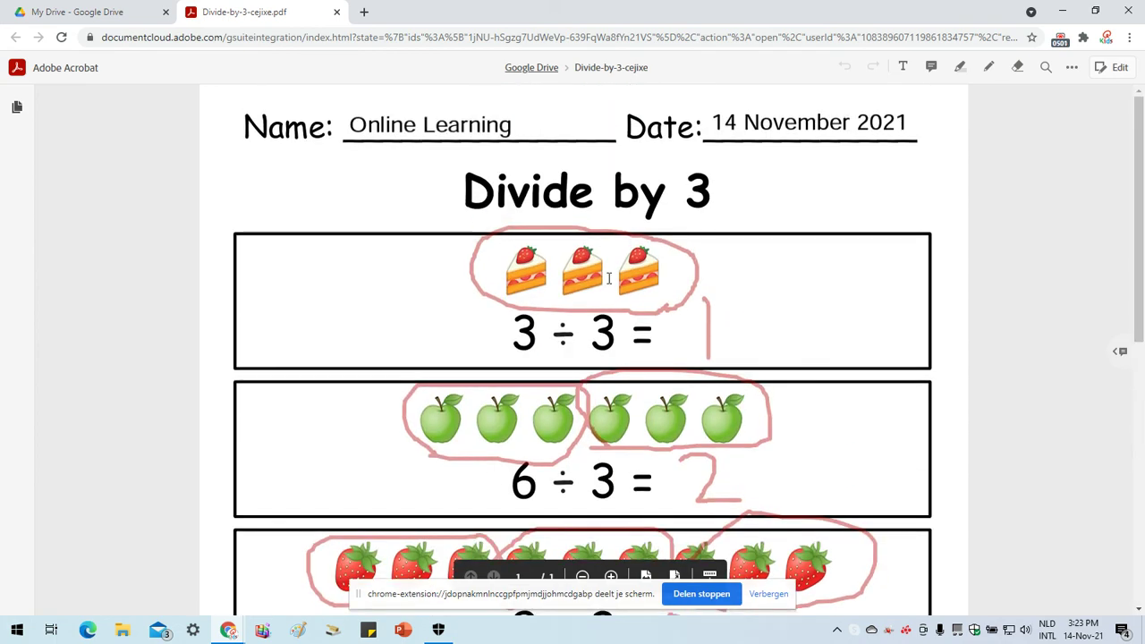